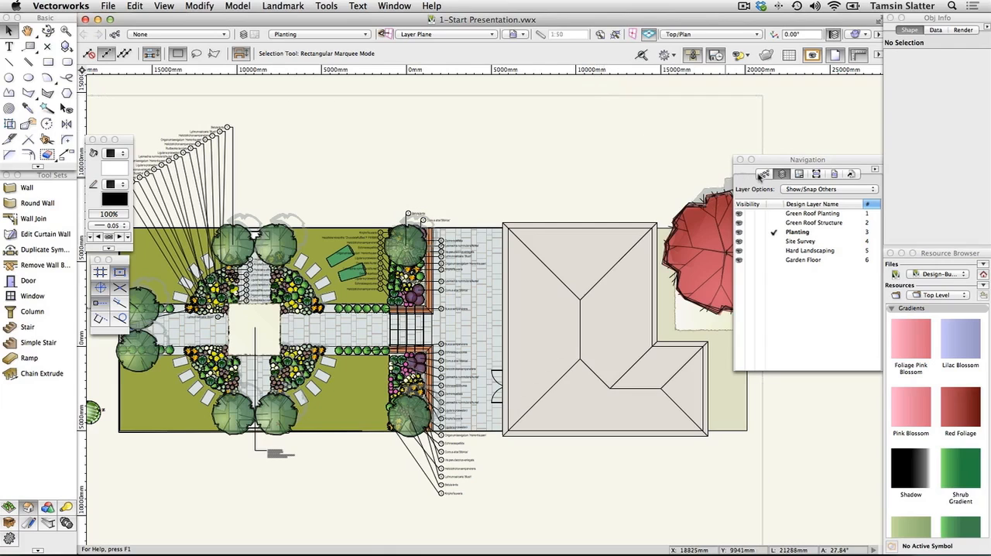
Look through the drawing's class list in the Navigation palette
{"action": "left_click", "coordinate": [762, 174]}
{"action": "scroll", "coordinate": [779, 302], "scroll_direction": "down", "scroll_amount": 2}
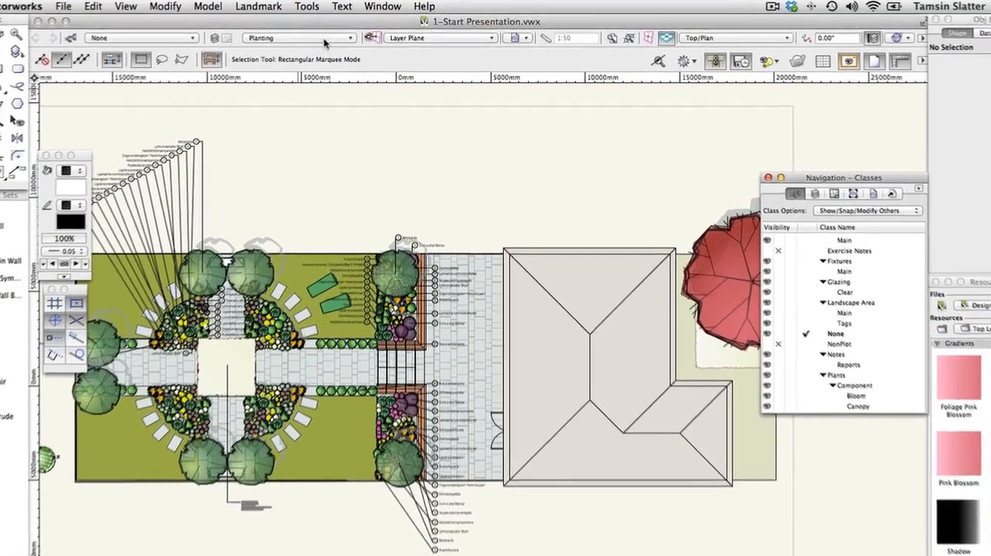
Create sheet layer Sht-1 with the title "Layout" and the option to edit its properties after creation
{"action": "left_click", "coordinate": [341, 34]}
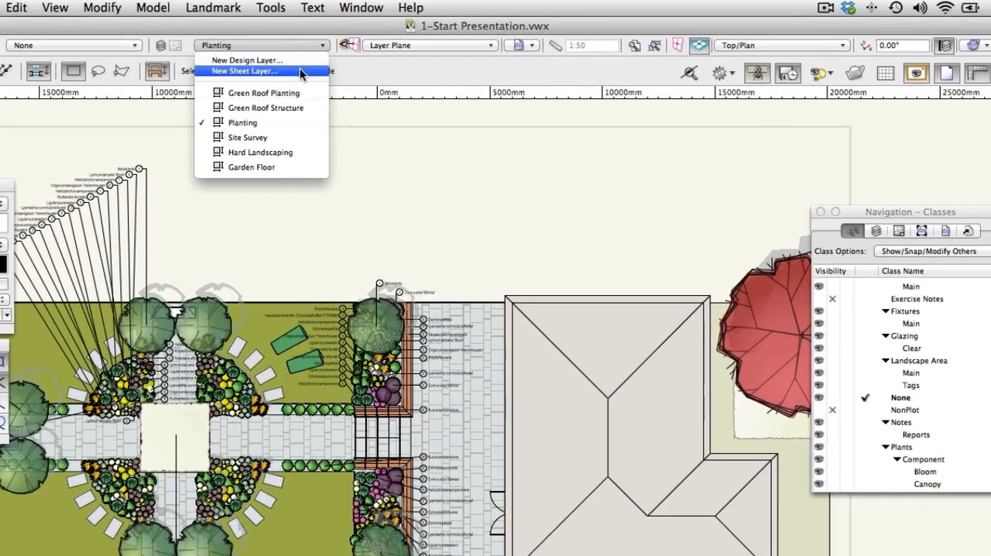
{"action": "left_click", "coordinate": [299, 70]}
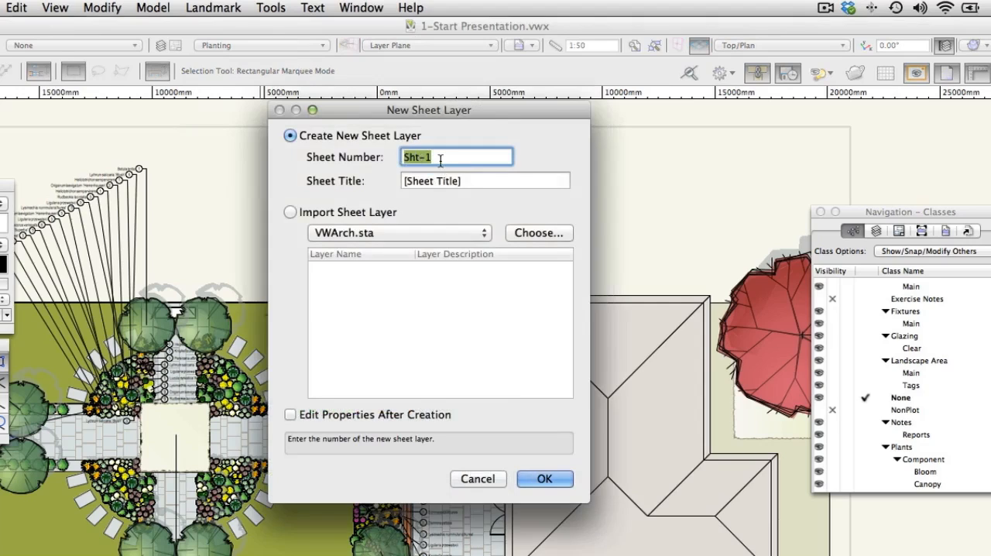
{"action": "key", "text": "Tab"}
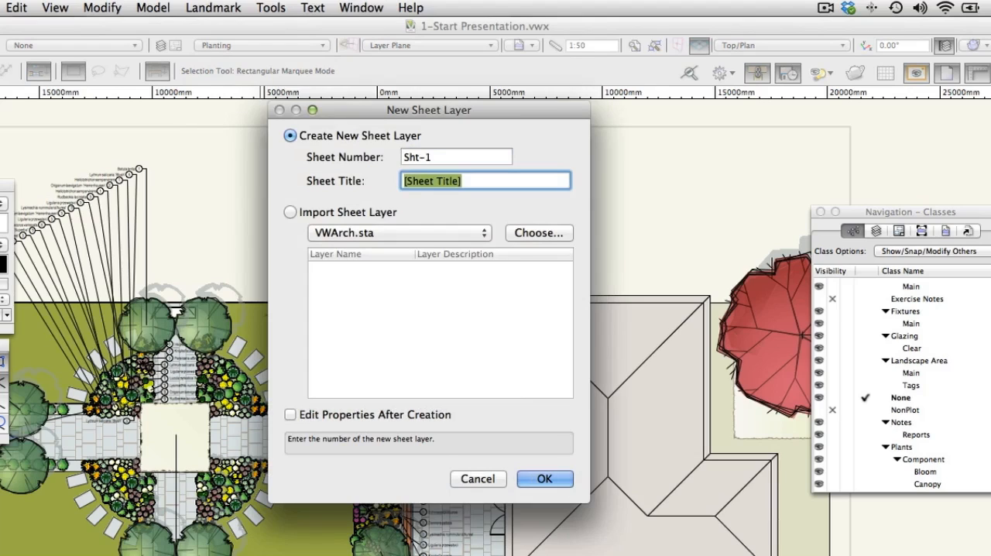
{"action": "type", "text": "Layout"}
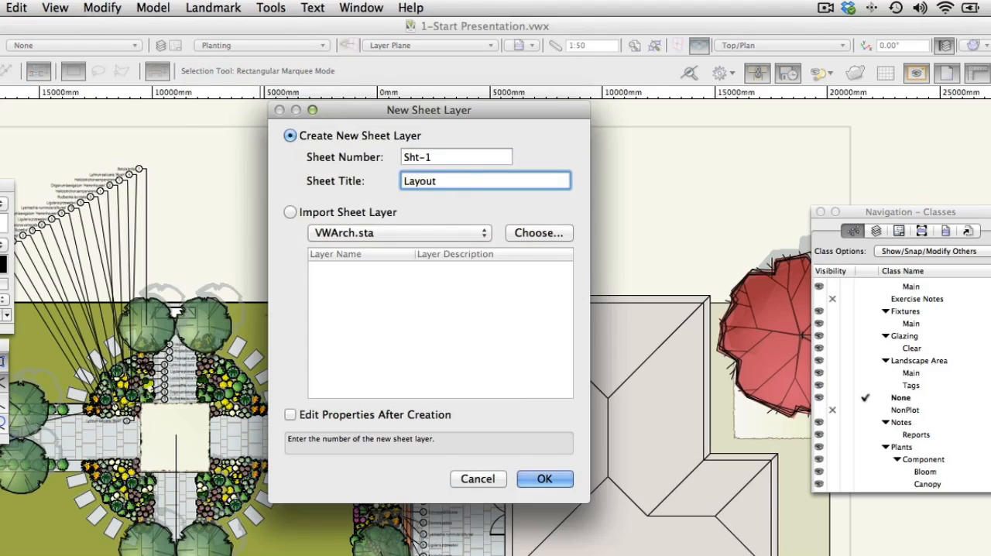
{"action": "left_click", "coordinate": [291, 415]}
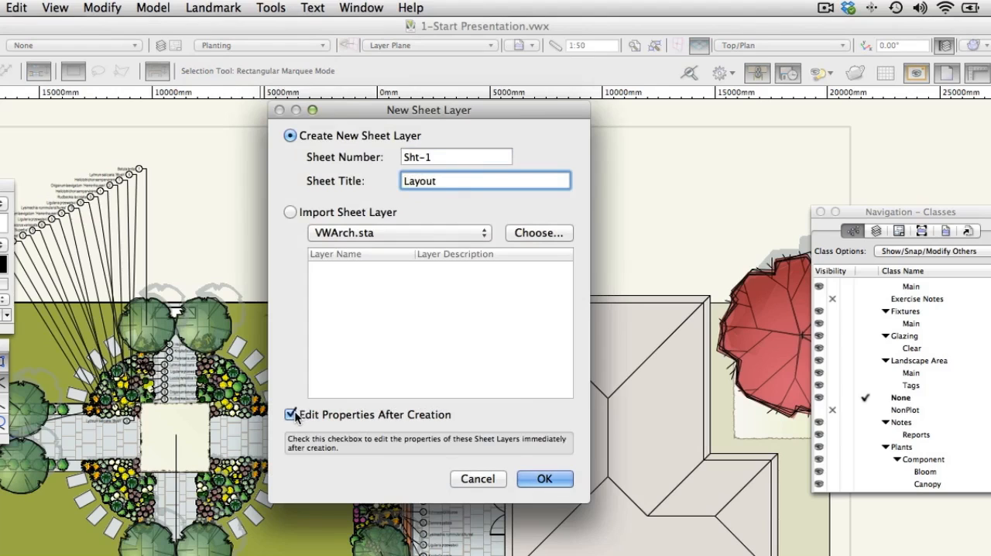
{"action": "left_click", "coordinate": [535, 478]}
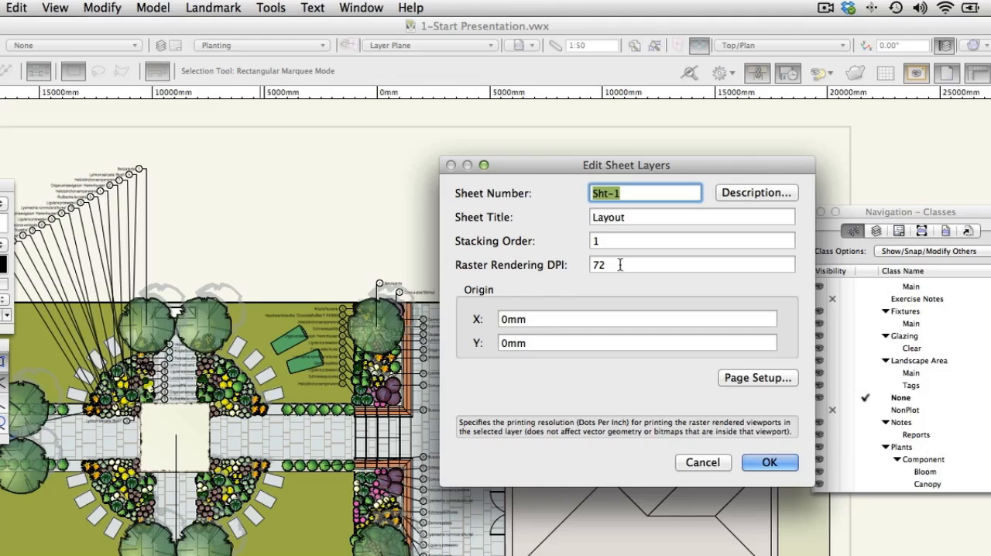
Set the Layout sheet's printable area to ISO A1 using a size unavailable in the printer setup, and accept the sheet's properties
{"action": "left_click", "coordinate": [739, 378]}
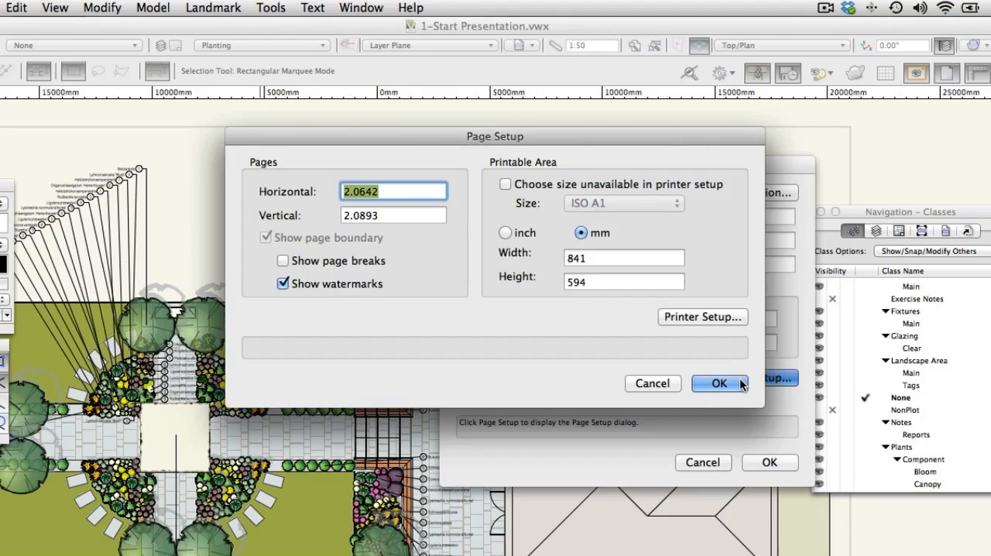
{"action": "left_click", "coordinate": [505, 184]}
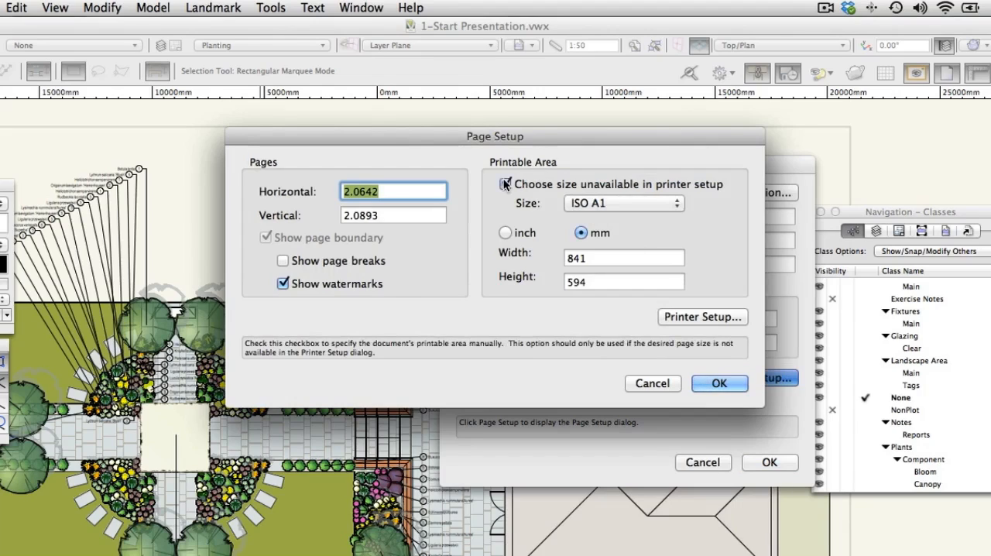
{"action": "left_click", "coordinate": [637, 203]}
{"action": "left_click", "coordinate": [637, 203]}
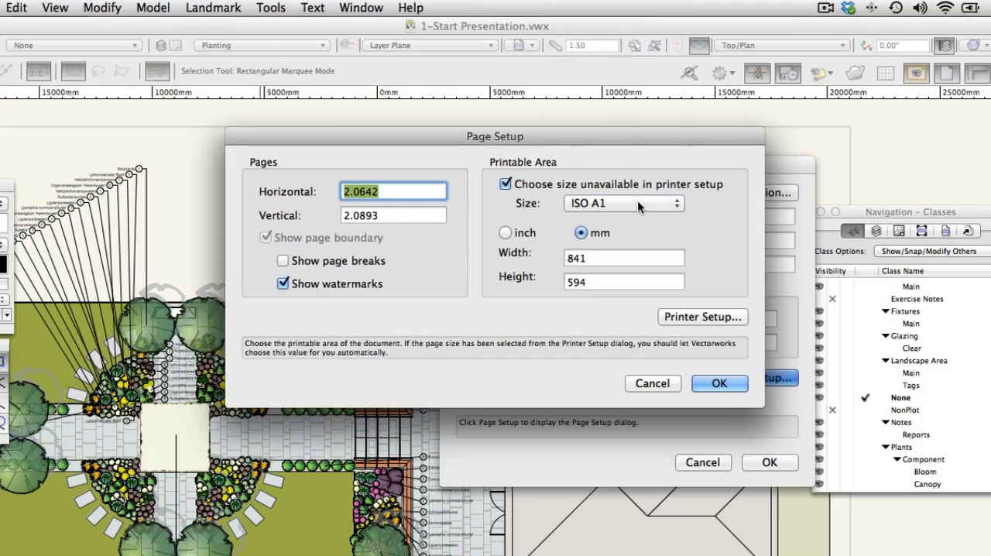
{"action": "left_click", "coordinate": [718, 382]}
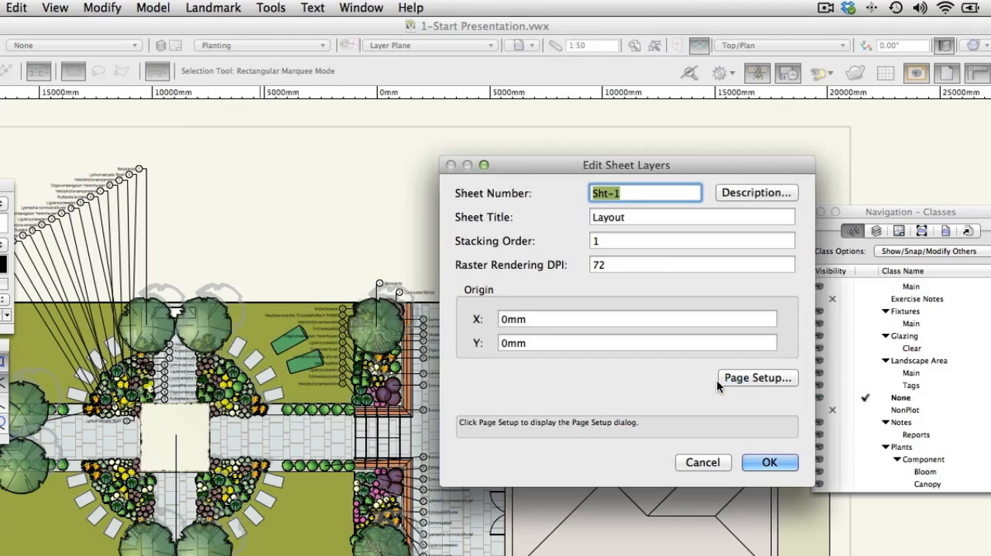
{"action": "left_click", "coordinate": [777, 460]}
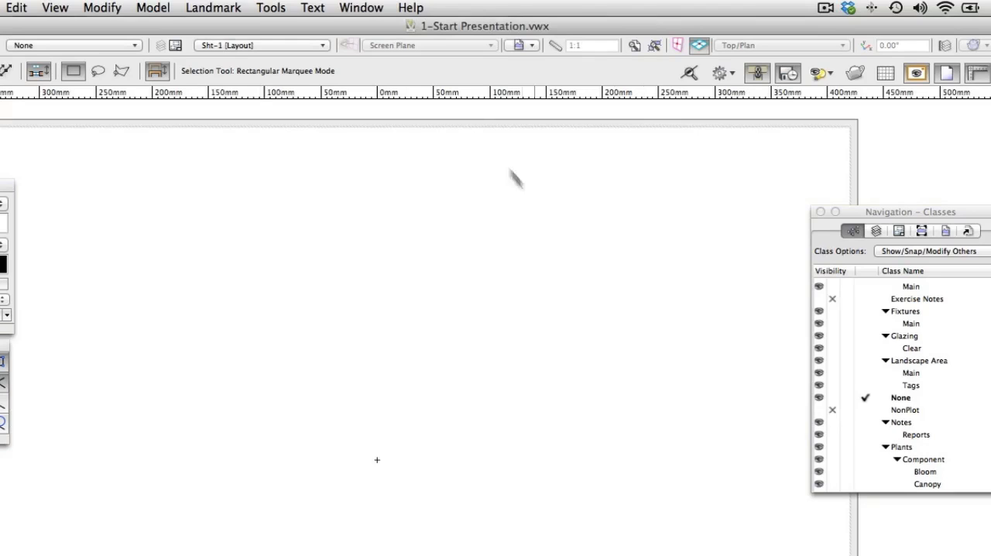
Create sheet layer Sht-2 with the title "Hard Landscaping", keeping property editing after creation enabled
{"action": "left_click", "coordinate": [320, 46]}
{"action": "left_click", "coordinate": [306, 71]}
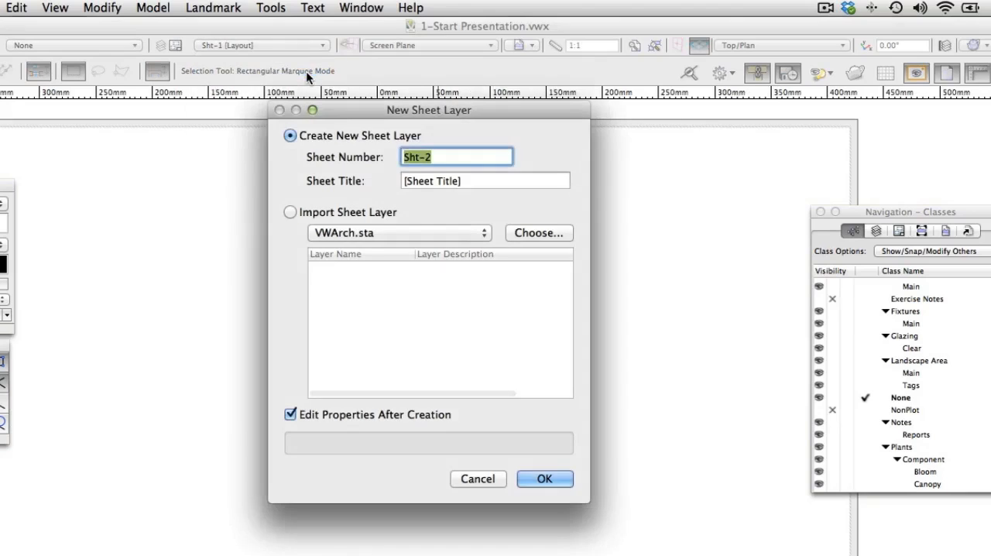
{"action": "left_click", "coordinate": [470, 180]}
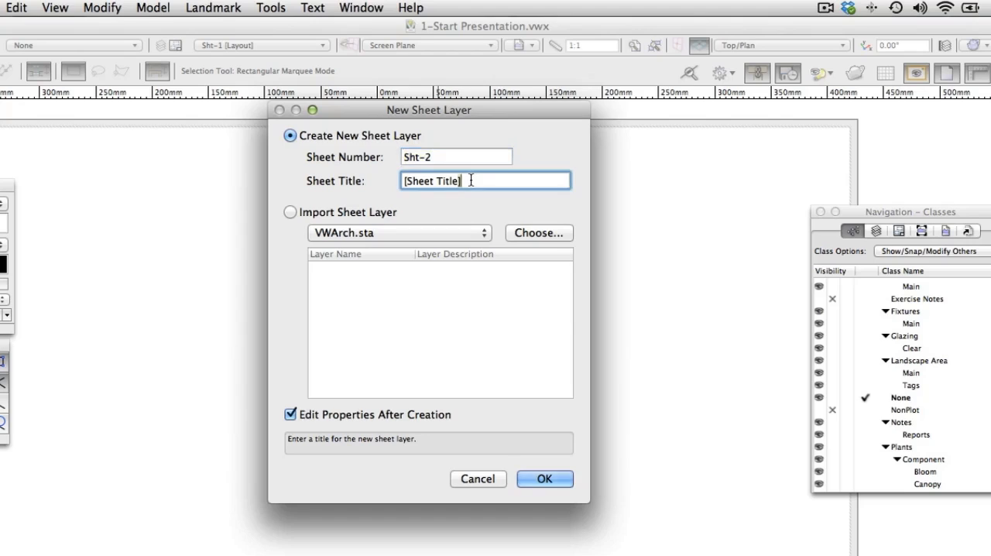
{"action": "key", "text": "super+a"}
{"action": "type", "text": "Hard Landscaping"}
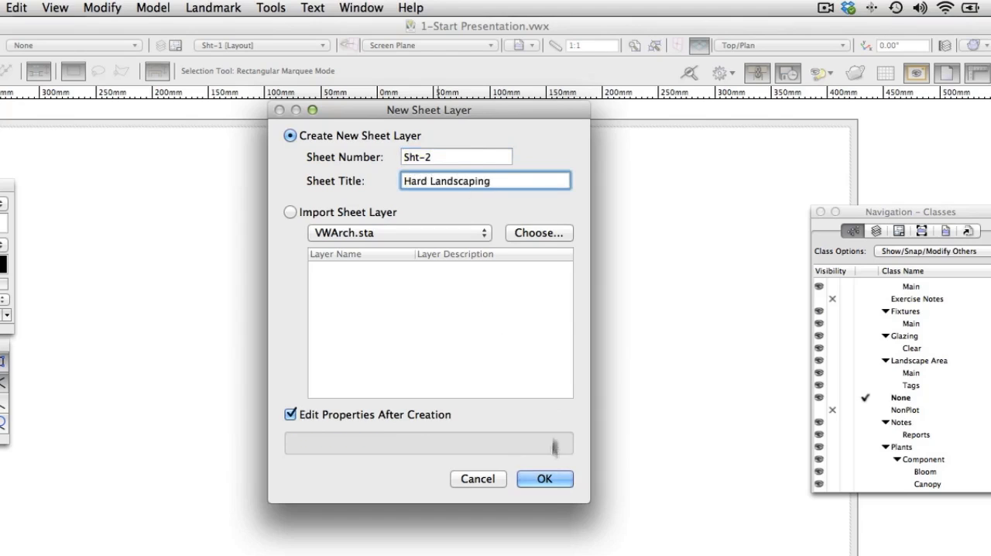
{"action": "left_click", "coordinate": [544, 478]}
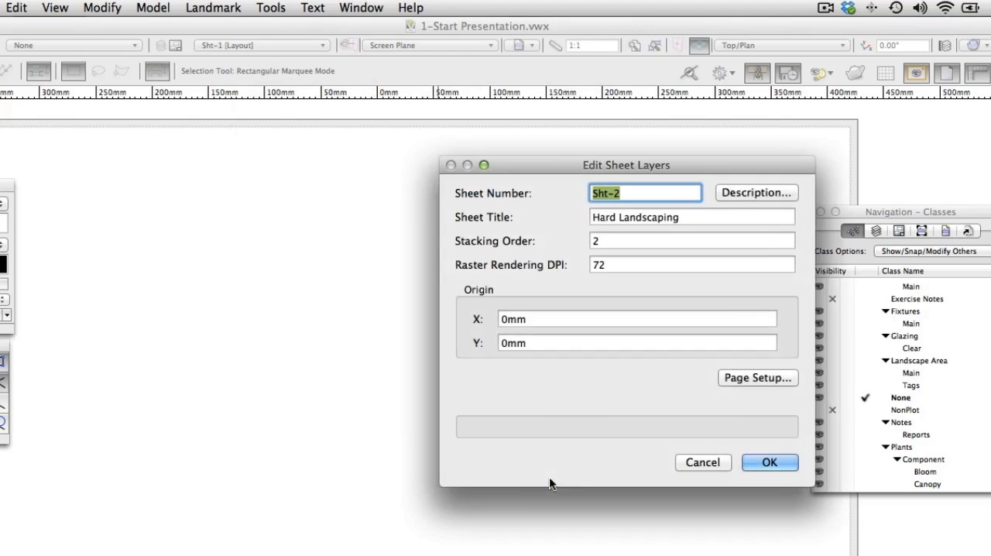
Check that the Hard Landscaping sheet's page setup uses ISO A1 and accept its properties
{"action": "left_click", "coordinate": [758, 378]}
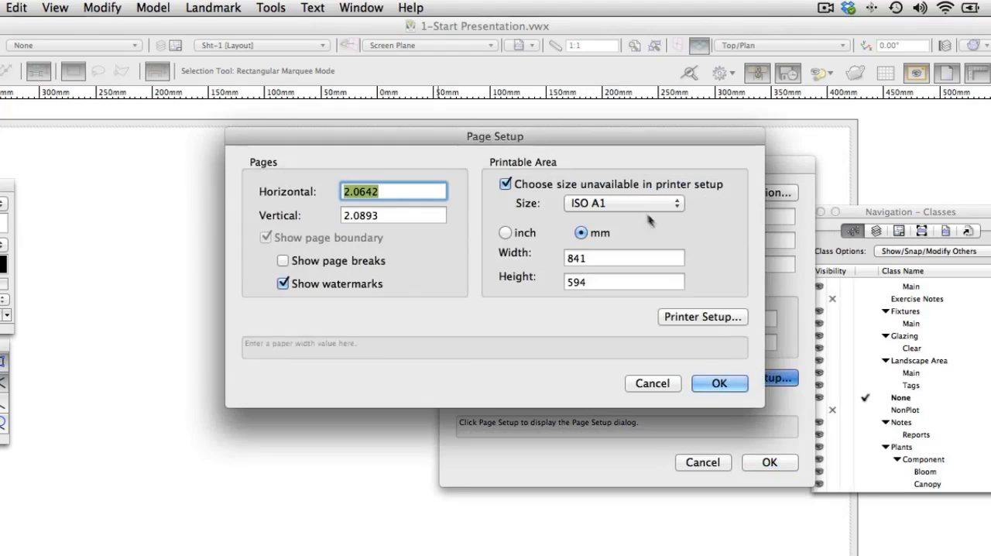
{"action": "left_click", "coordinate": [732, 386]}
{"action": "left_click", "coordinate": [765, 462]}
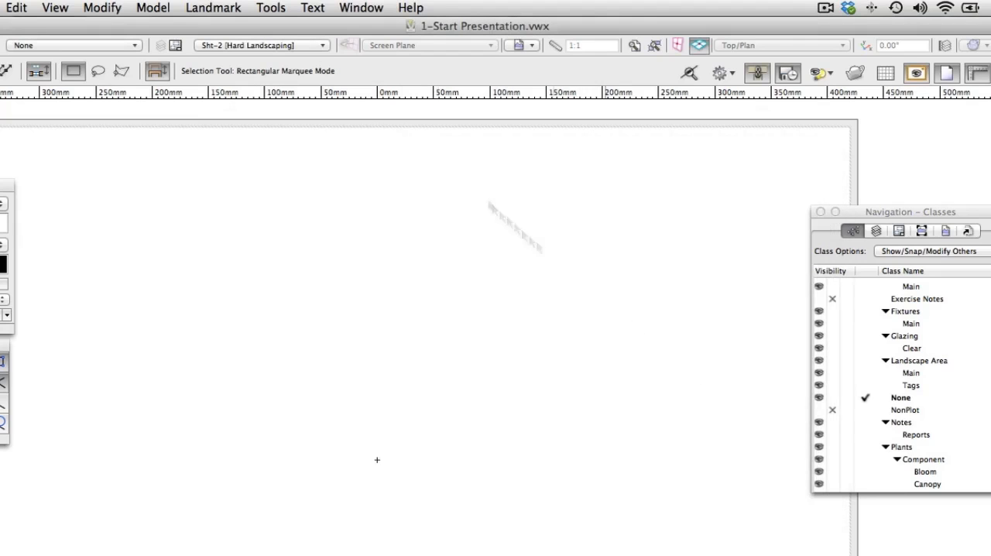
Create sheet layer Sht-3 with the title "Planting", keeping property editing after creation enabled
{"action": "left_click", "coordinate": [306, 45]}
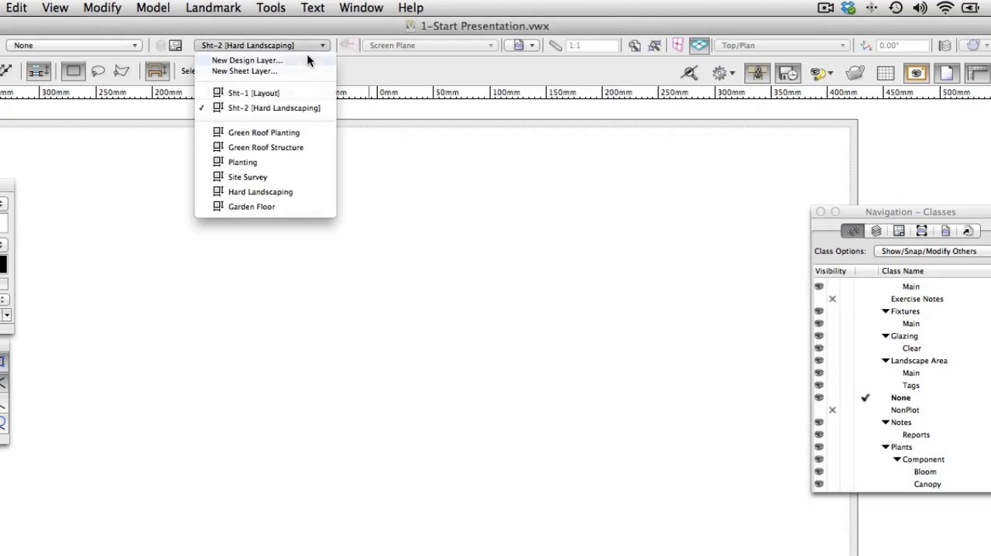
{"action": "left_click", "coordinate": [304, 70]}
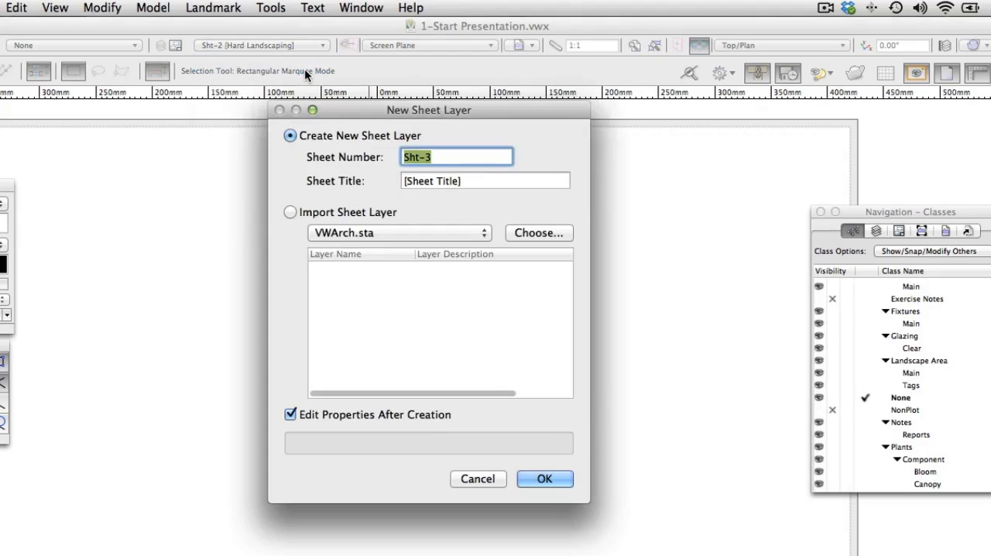
{"action": "left_click", "coordinate": [479, 180]}
{"action": "triple_click", "coordinate": [478, 181]}
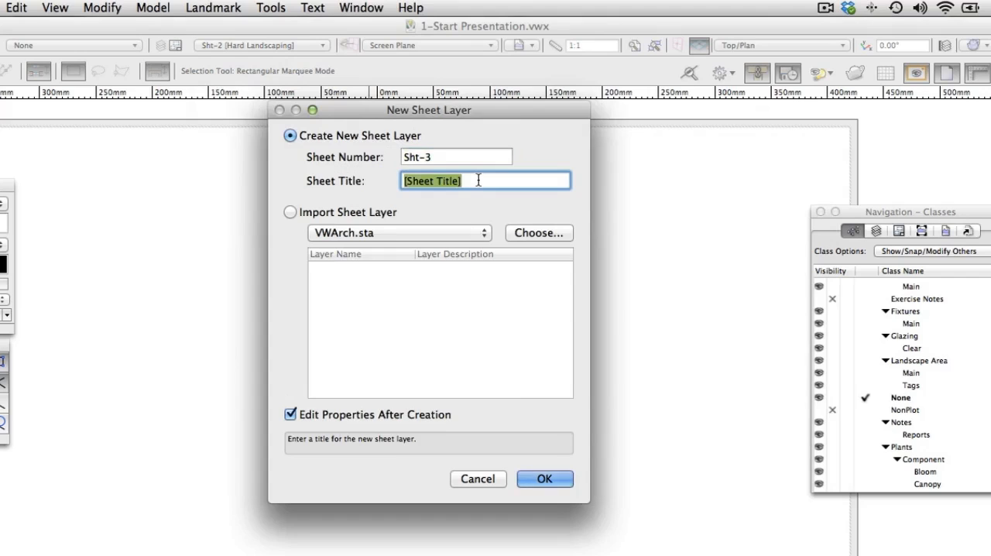
{"action": "type", "text": "Planting"}
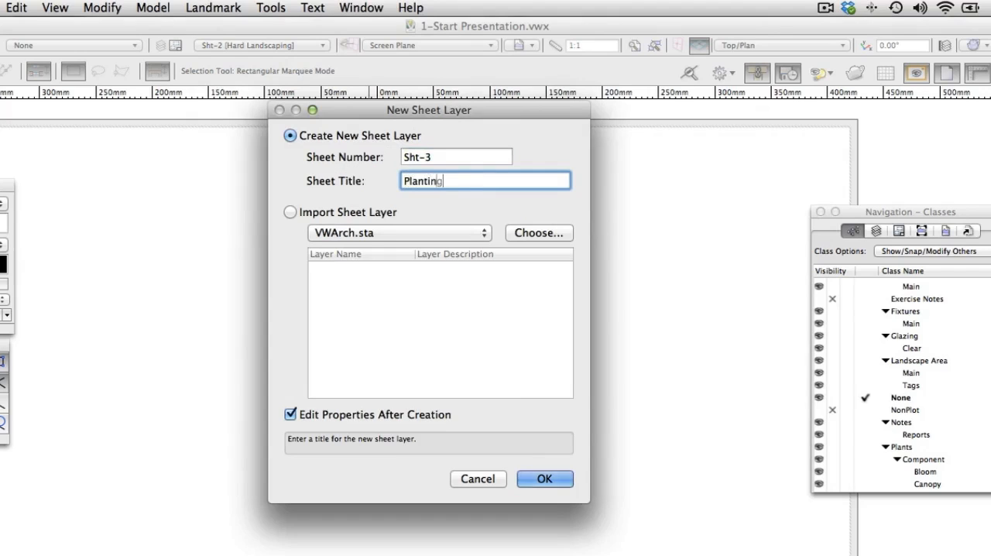
{"action": "left_click", "coordinate": [551, 478]}
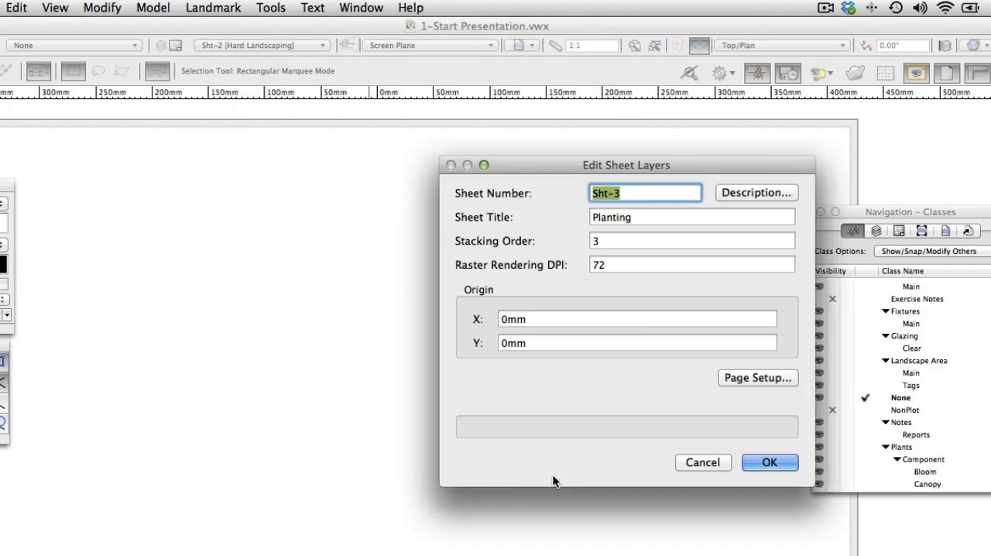
Check that the Planting sheet's page setup uses ISO A1 and accept its properties
{"action": "left_click", "coordinate": [745, 375]}
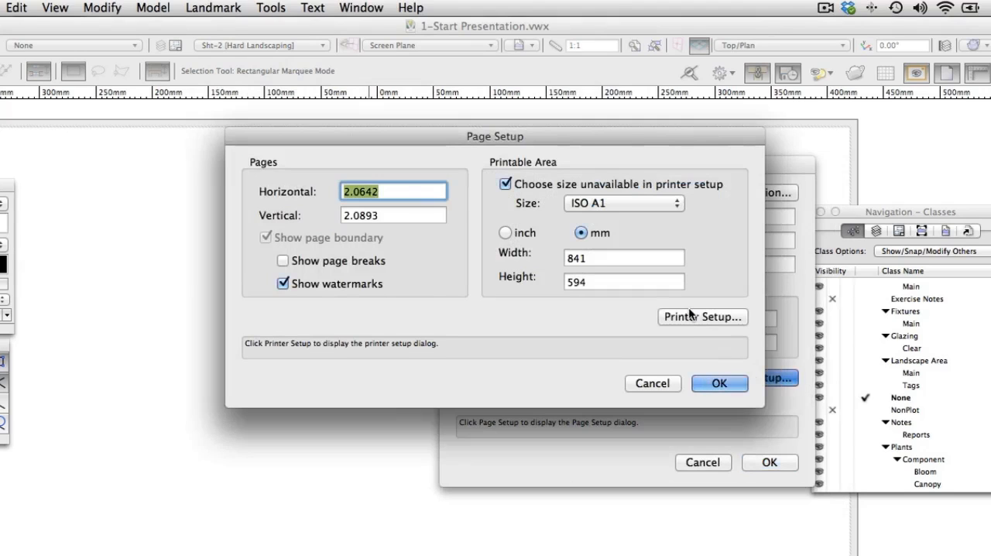
{"action": "left_click", "coordinate": [720, 382]}
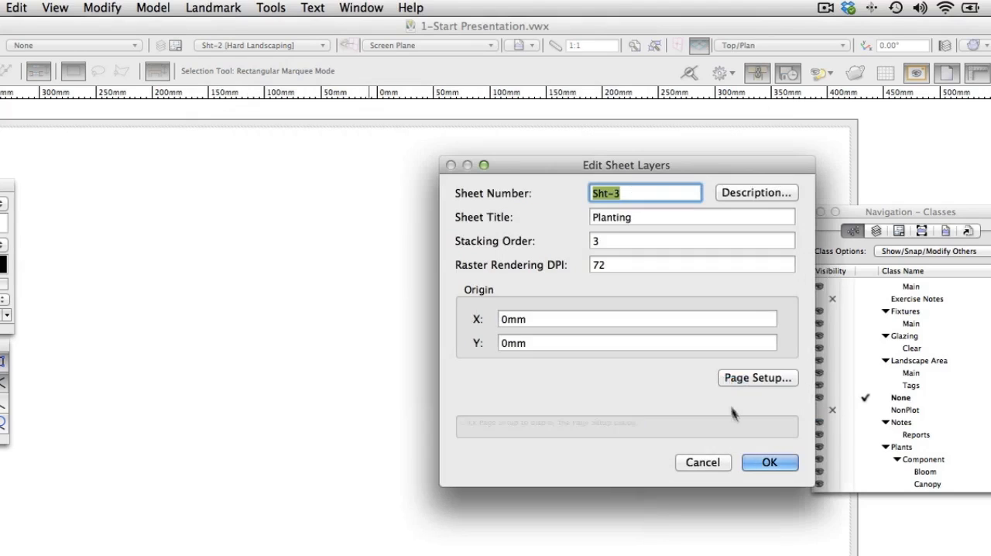
{"action": "left_click", "coordinate": [769, 462]}
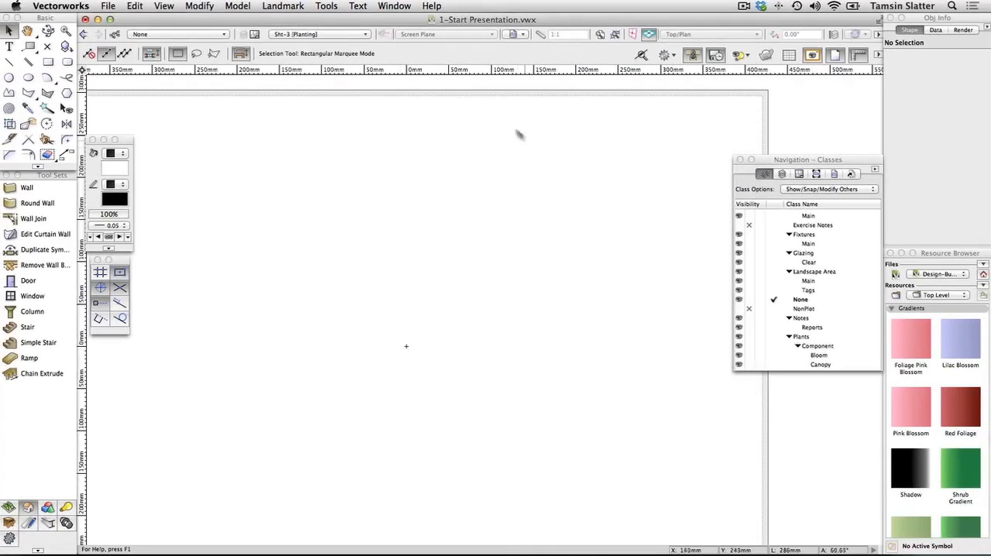
Make Sht-1 [Layout] the active layer and fit its whole page in the view
{"action": "left_click", "coordinate": [367, 35]}
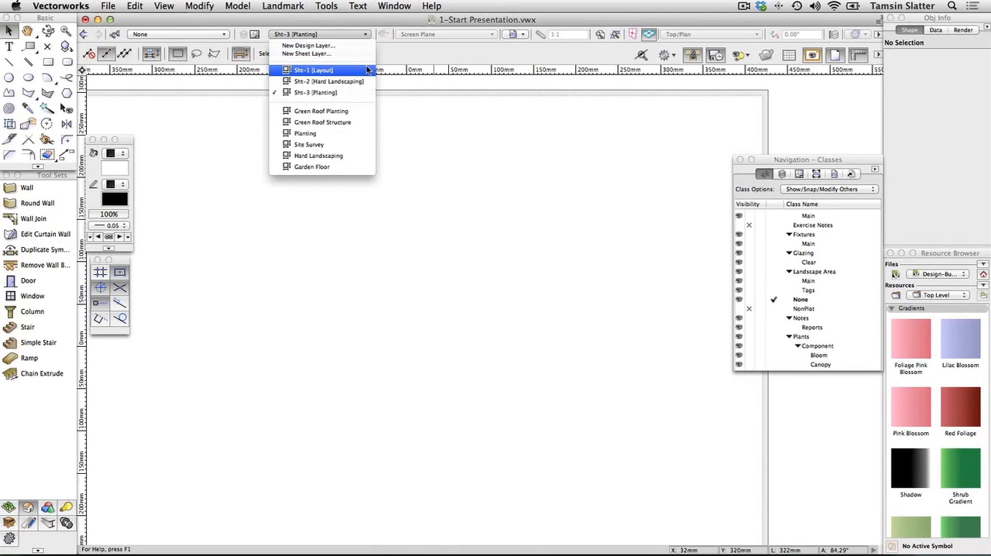
{"action": "left_click", "coordinate": [369, 71]}
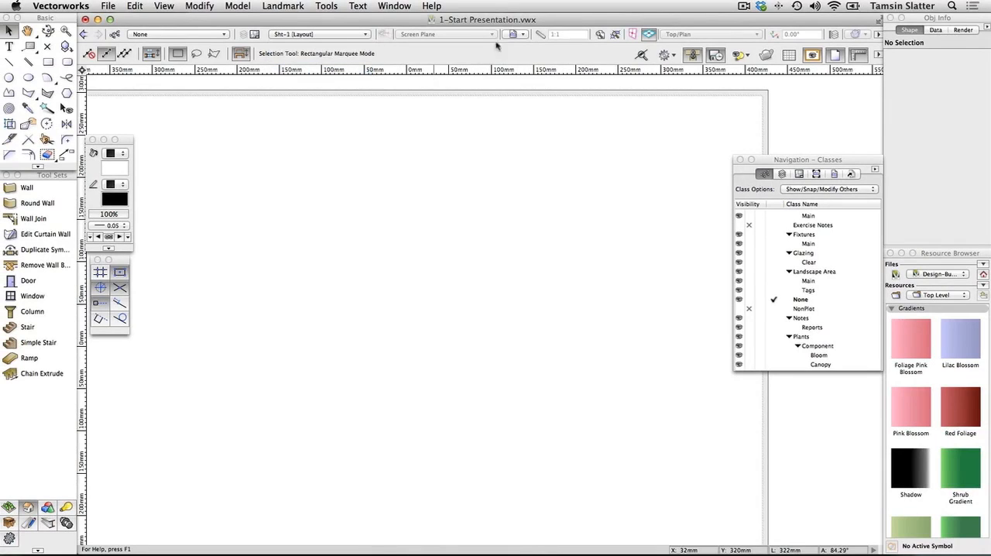
{"action": "left_click", "coordinate": [599, 36]}
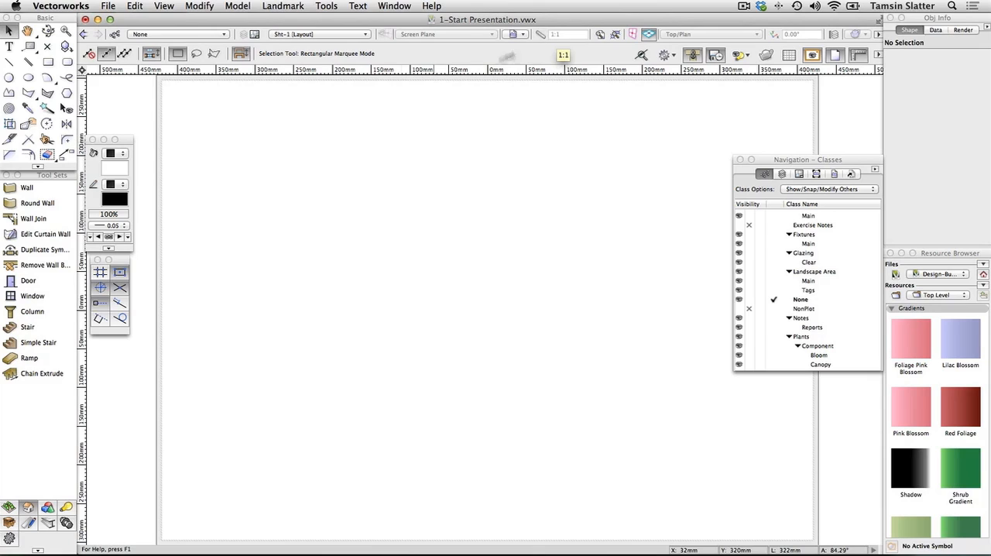
Start the Sheet Border tool and keep Fit to Page as the sheet size in its preferences
{"action": "left_click", "coordinate": [28, 524]}
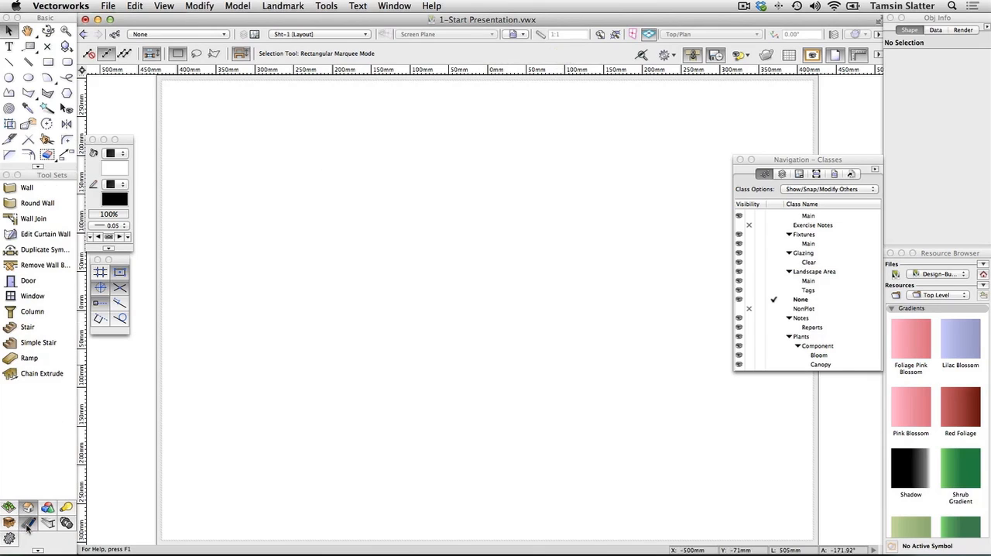
{"action": "left_click", "coordinate": [9, 455]}
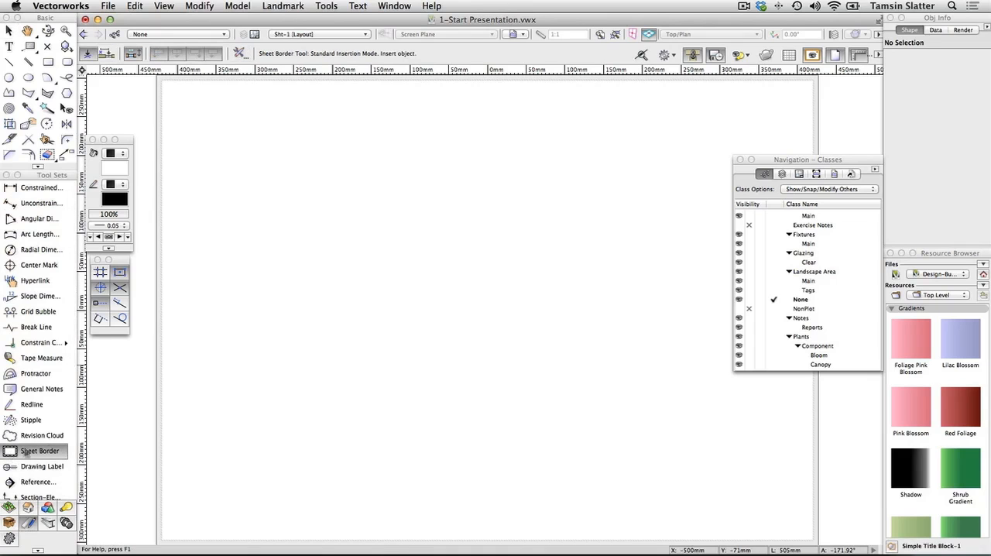
{"action": "left_click", "coordinate": [239, 52]}
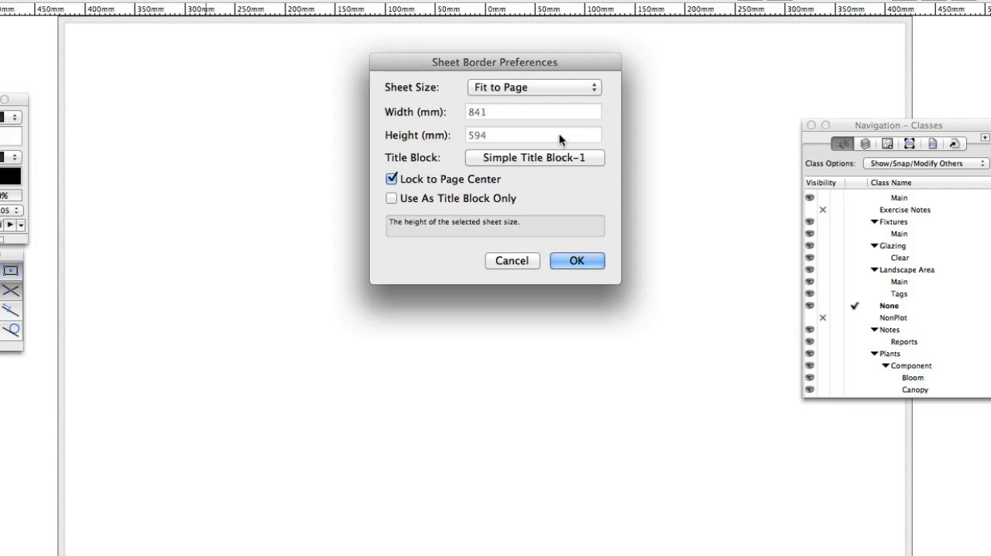
{"action": "left_click", "coordinate": [553, 90]}
{"action": "left_click", "coordinate": [554, 90]}
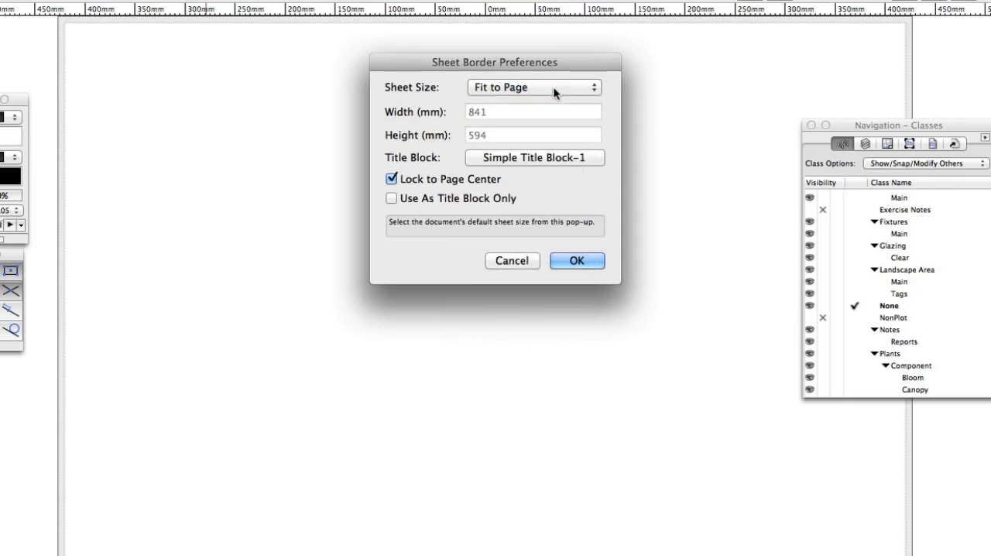
Choose Simple Title Block-1 from the Defaults symbol folder as the title block and accept the sheet border preferences
{"action": "left_click", "coordinate": [559, 156]}
{"action": "left_click", "coordinate": [552, 155]}
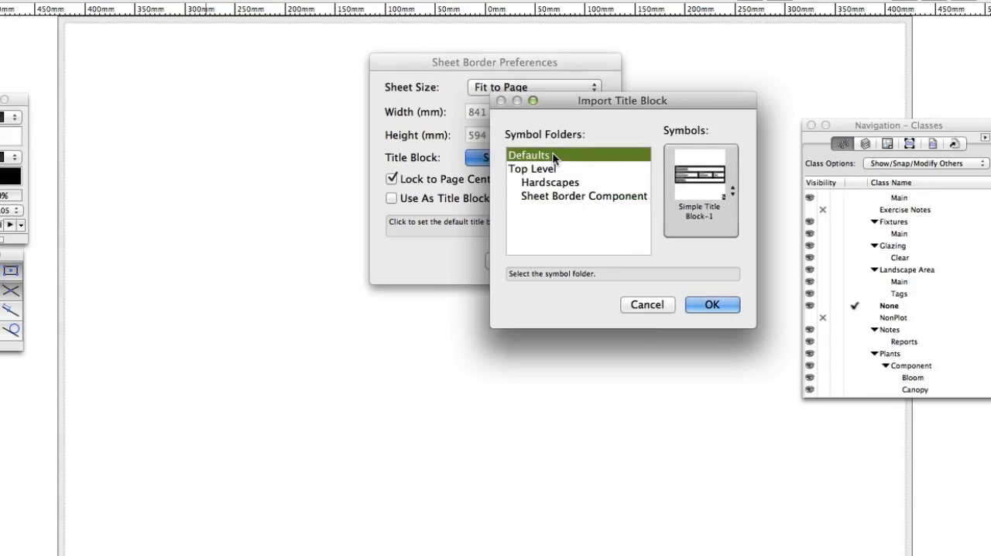
{"action": "left_click", "coordinate": [696, 198]}
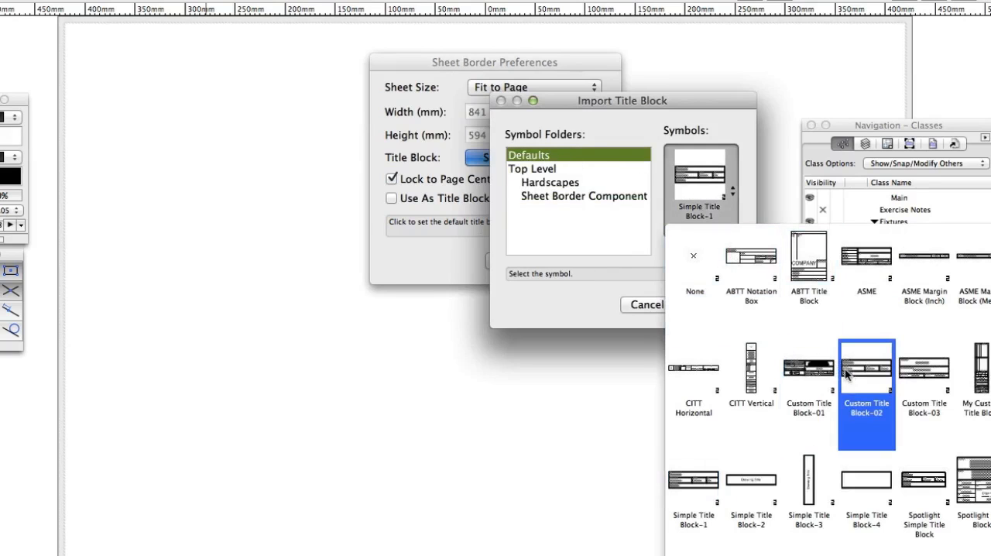
{"action": "scroll", "coordinate": [848, 375], "scroll_direction": "down", "scroll_amount": 1}
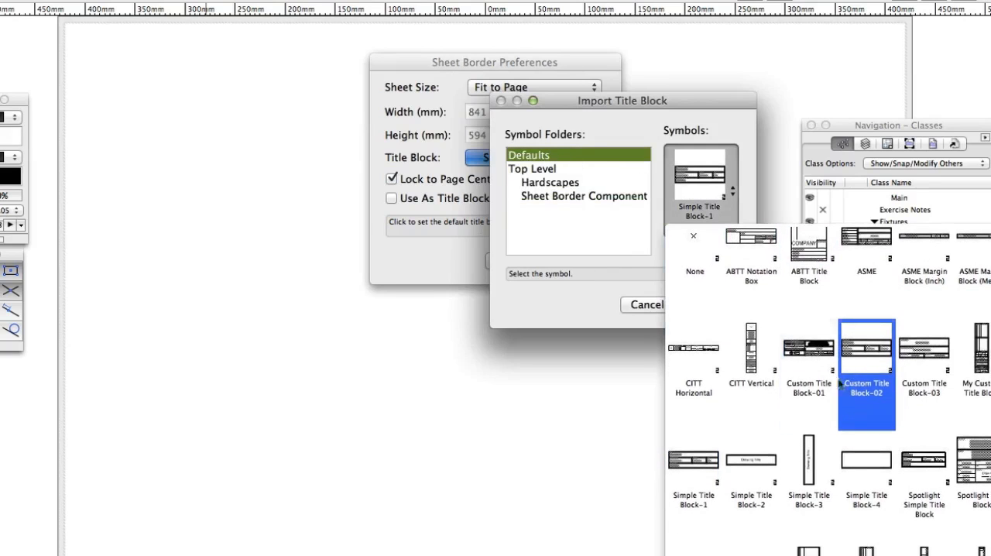
{"action": "left_click", "coordinate": [691, 464]}
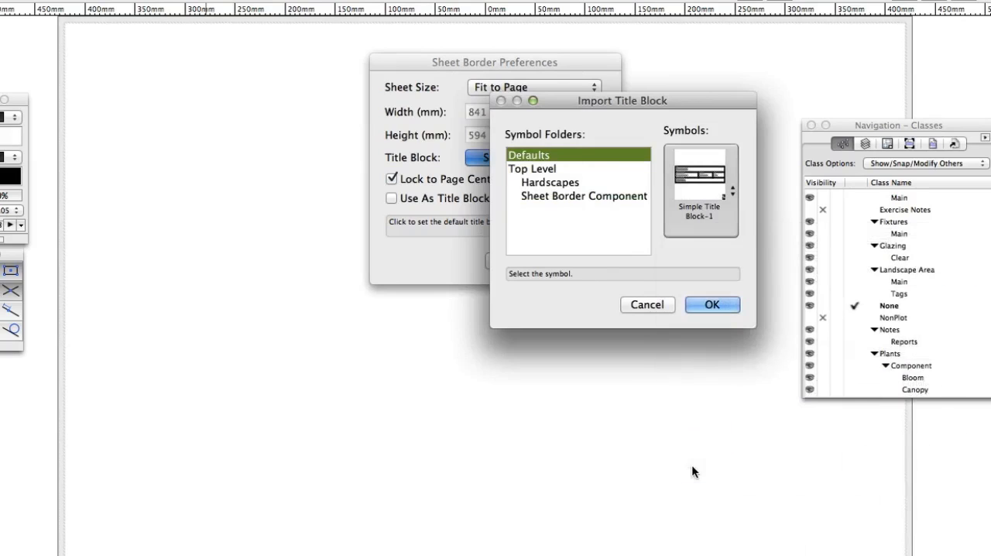
{"action": "left_click", "coordinate": [721, 309]}
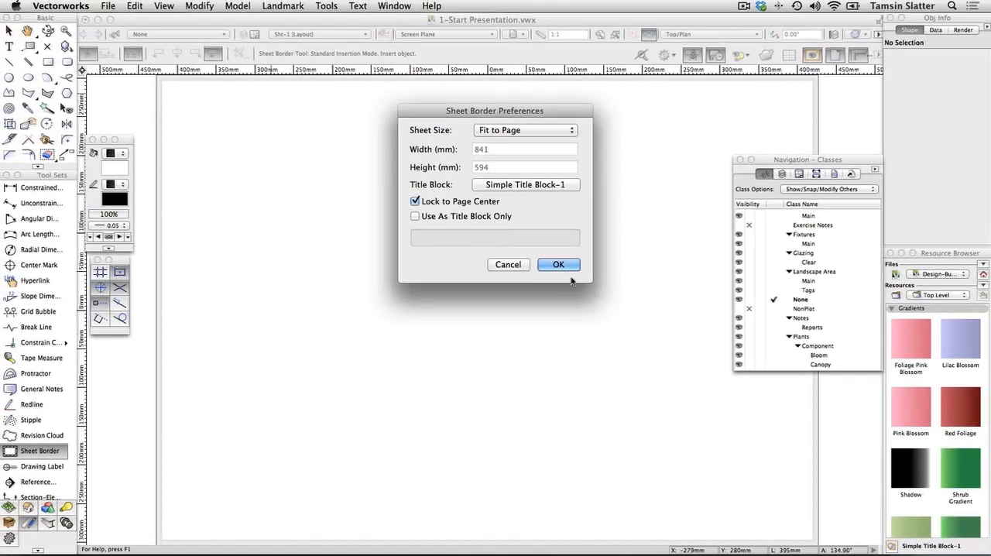
{"action": "left_click", "coordinate": [559, 265]}
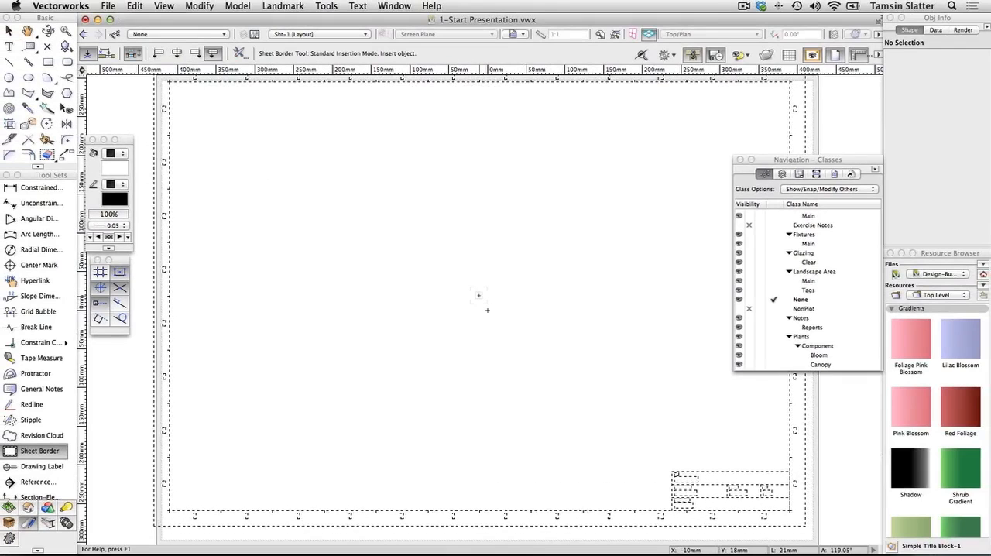
Place the sheet border locked to the page center with no rotation and leave the Sheet Border tool
{"action": "left_click", "coordinate": [487, 310]}
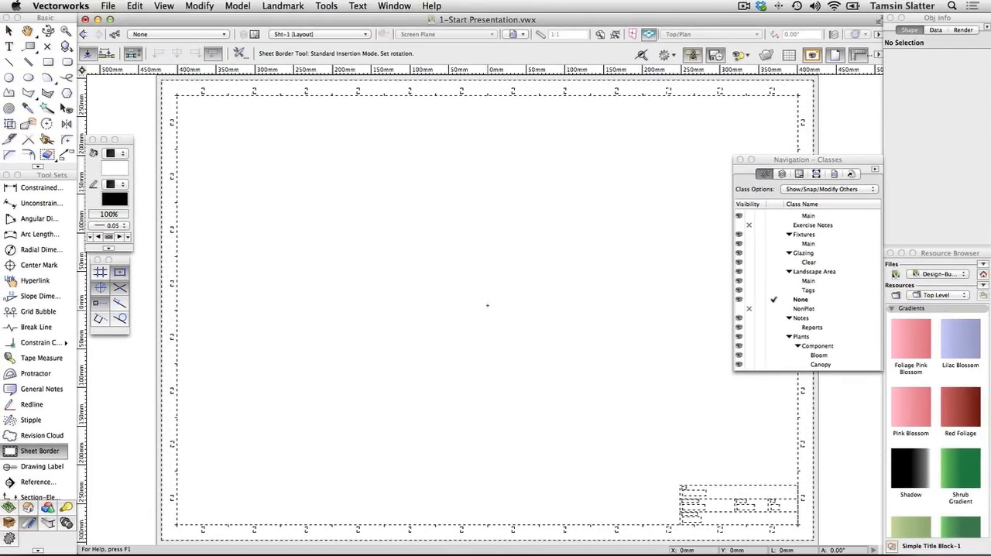
{"action": "left_click", "coordinate": [487, 310]}
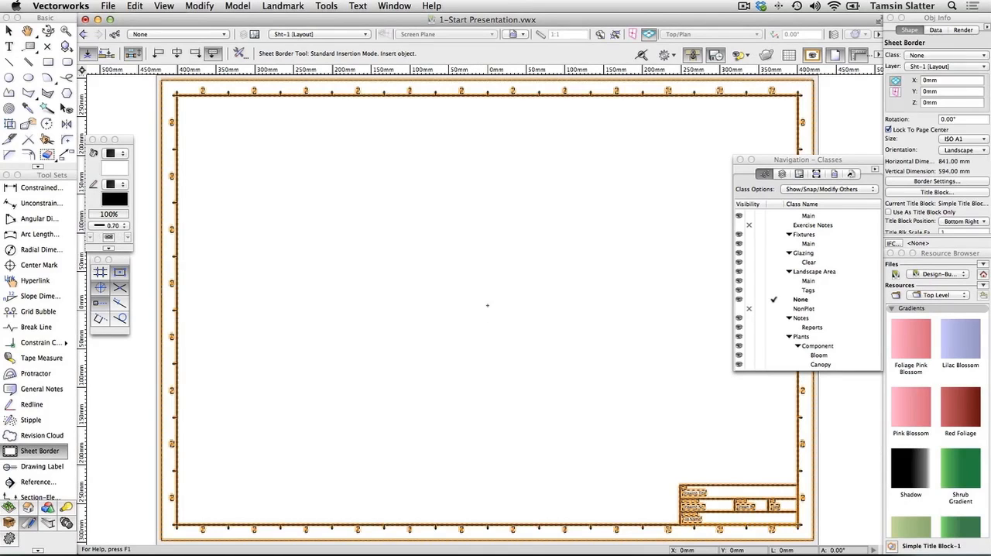
{"action": "key", "text": "x"}
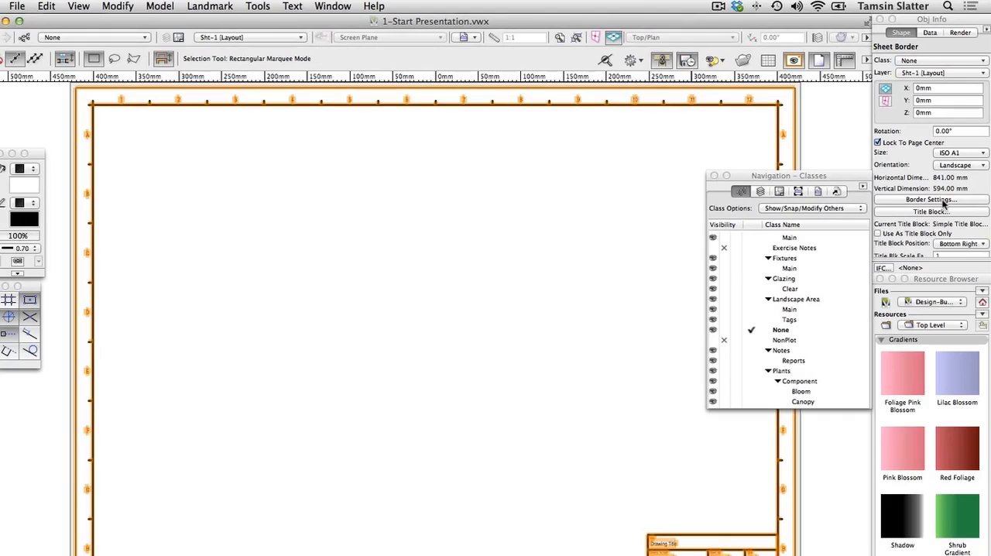
Set the sheet border's left, right, top and bottom margins to 10 mm in the border settings
{"action": "left_click", "coordinate": [938, 200]}
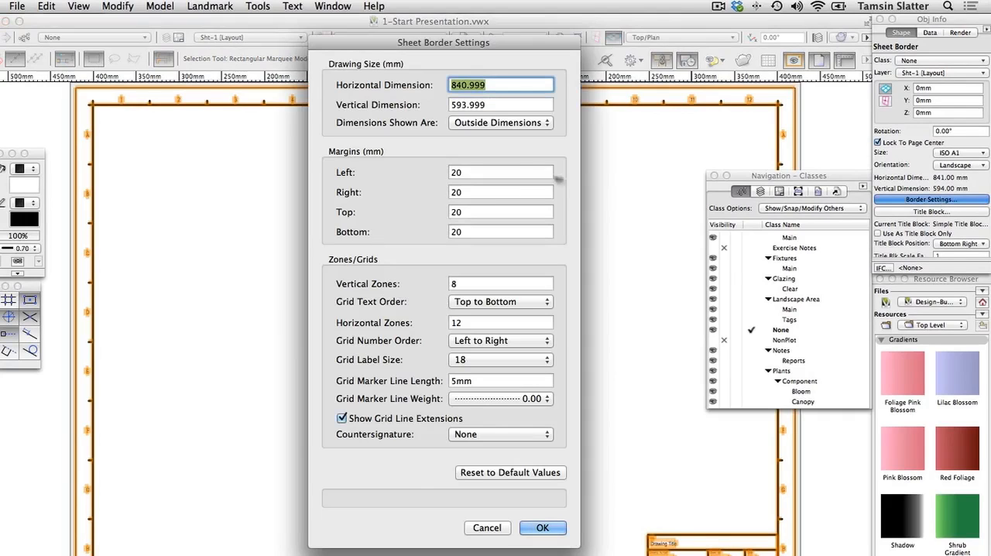
{"action": "left_click", "coordinate": [473, 173]}
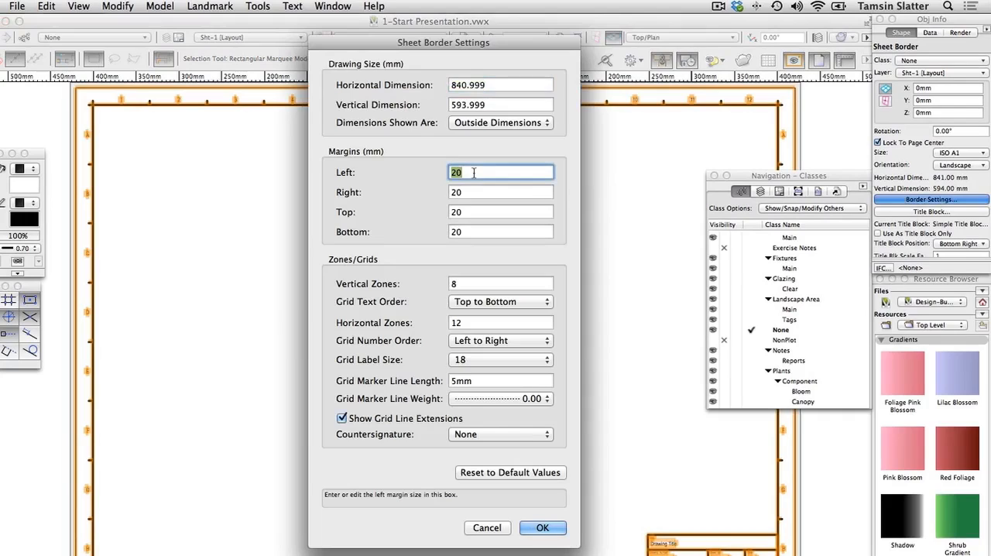
{"action": "type", "text": "10"}
{"action": "key", "text": "Tab"}
{"action": "type", "text": "10"}
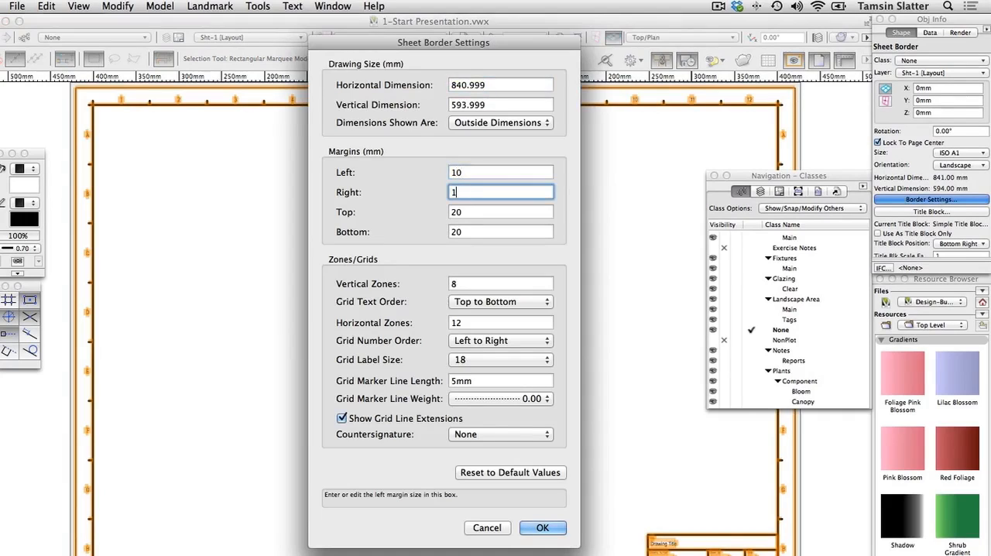
{"action": "key", "text": "Tab"}
{"action": "type", "text": "10"}
{"action": "key", "text": "Tab"}
{"action": "type", "text": "10"}
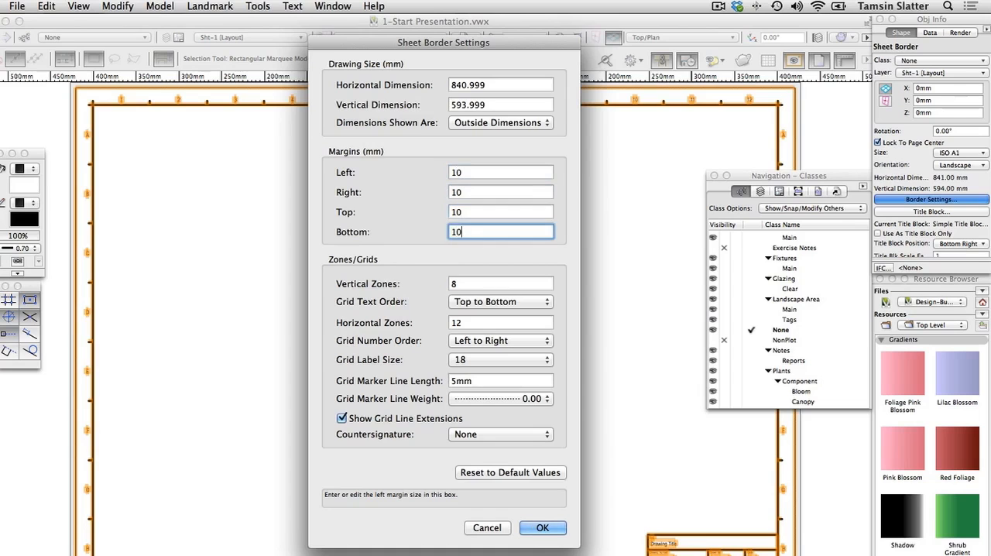
{"action": "left_click", "coordinate": [542, 527]}
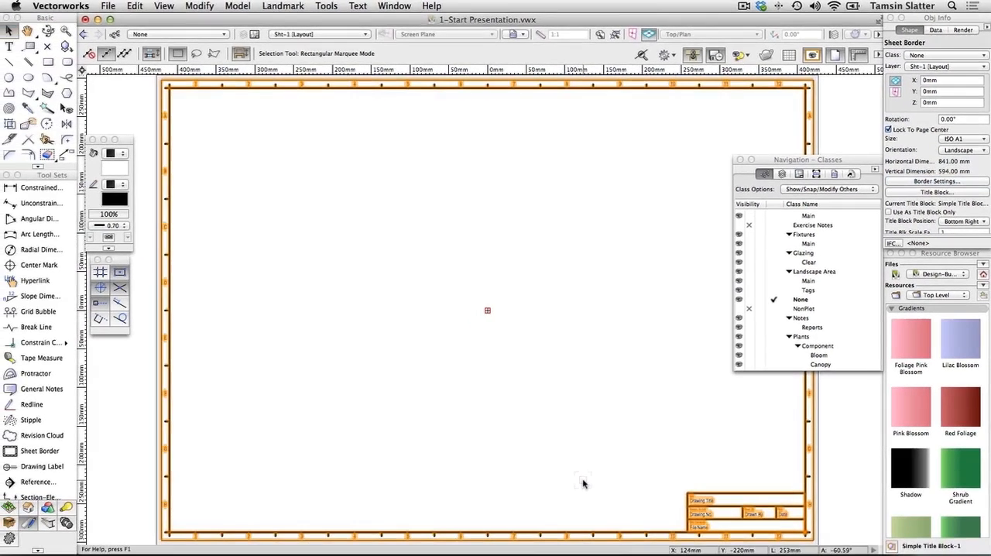
Set the sheet border's title block margin to Vertical and turn off its grids
{"action": "scroll", "coordinate": [907, 221], "scroll_direction": "down", "scroll_amount": 2}
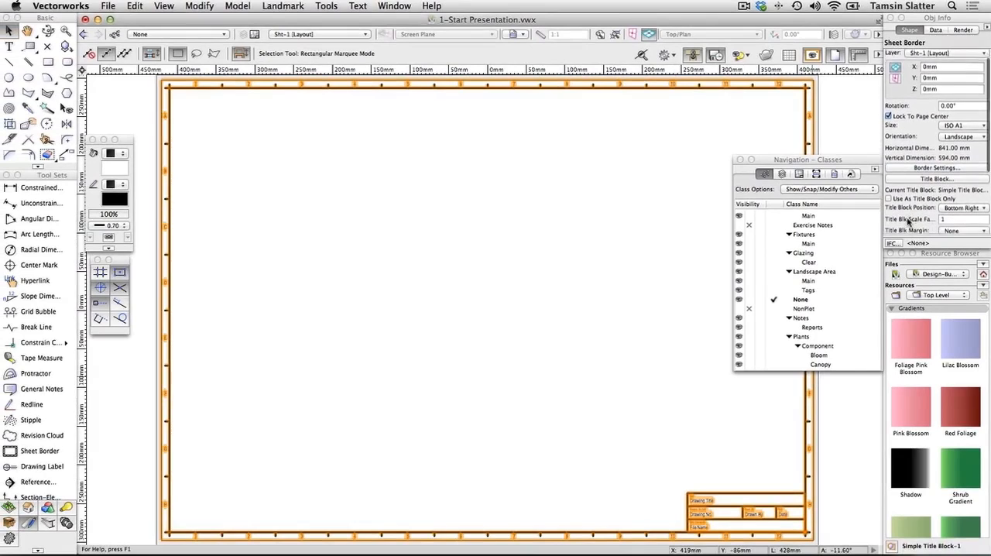
{"action": "scroll", "coordinate": [907, 222], "scroll_direction": "down", "scroll_amount": 2}
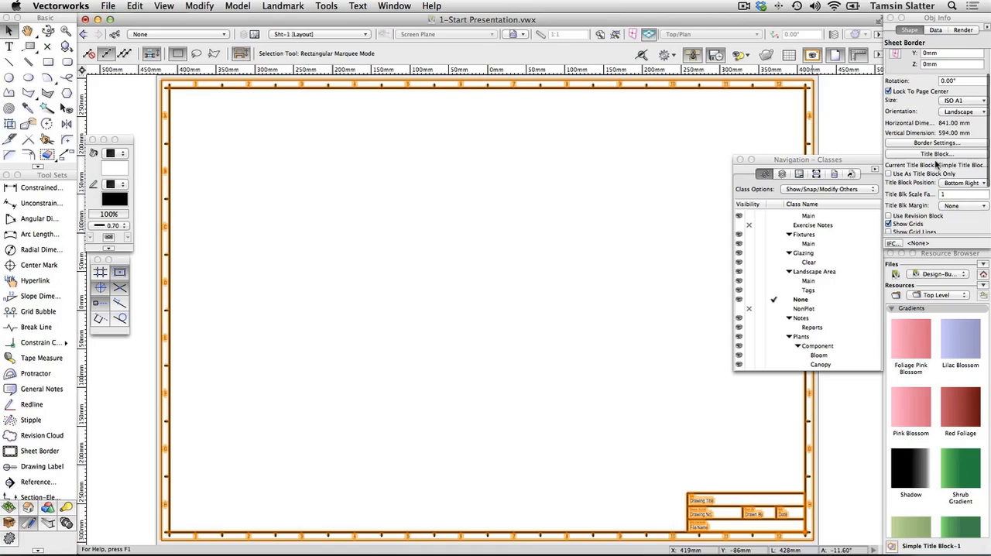
{"action": "left_click", "coordinate": [956, 206]}
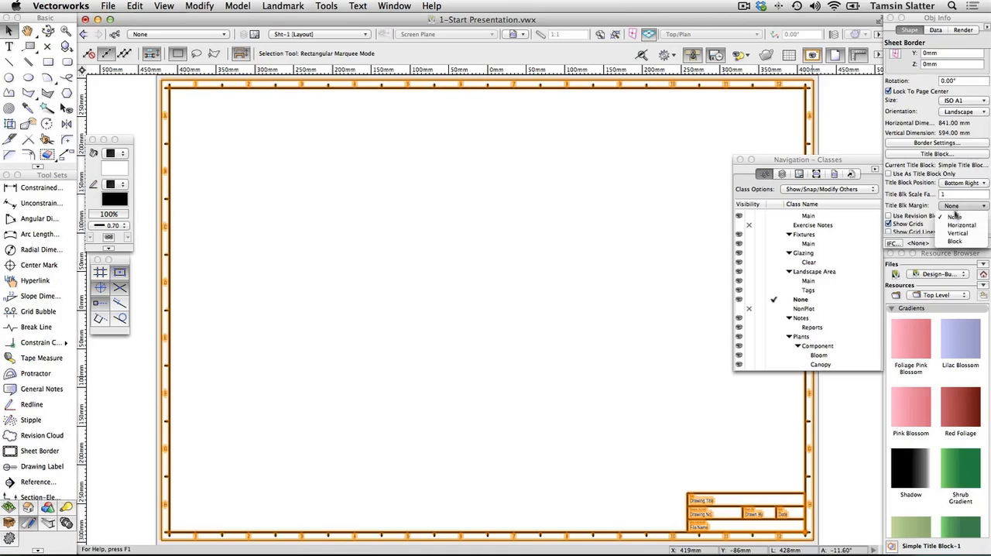
{"action": "left_click", "coordinate": [958, 233]}
{"action": "scroll", "coordinate": [923, 231], "scroll_direction": "down", "scroll_amount": 1}
{"action": "scroll", "coordinate": [922, 230], "scroll_direction": "down", "scroll_amount": 1}
{"action": "left_click", "coordinate": [911, 205]}
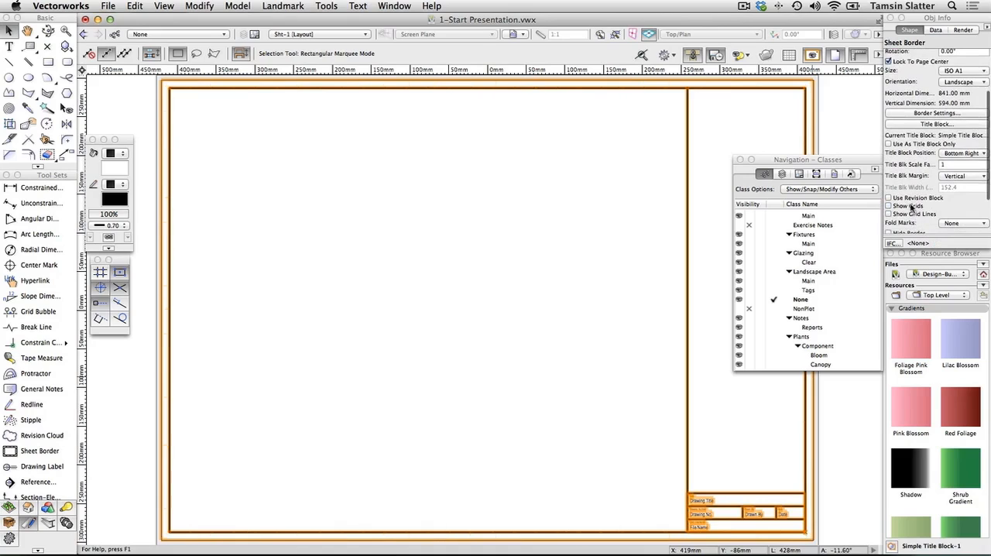
{"action": "scroll", "coordinate": [910, 206], "scroll_direction": "down", "scroll_amount": 2}
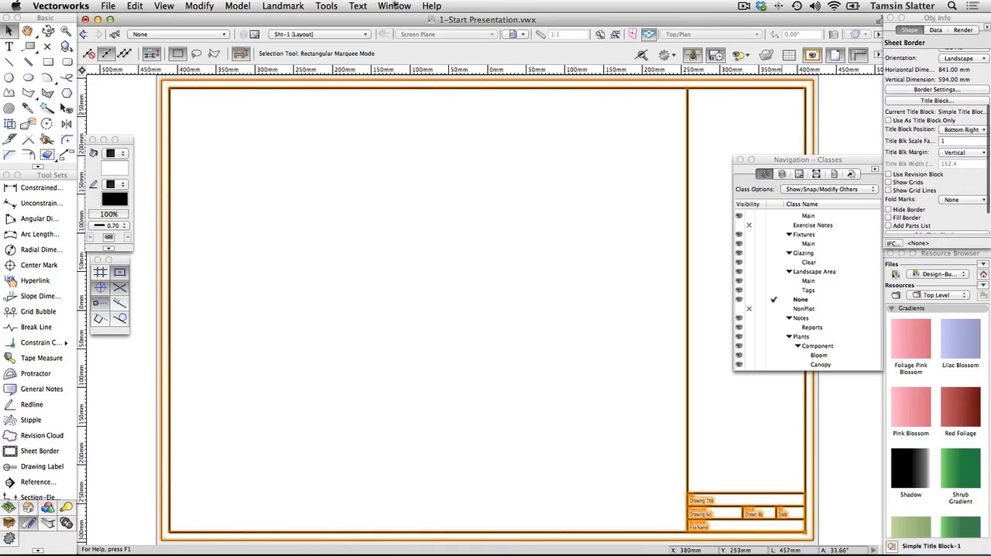
Format the selected border's text with the style "Plant Tags Arial Narrow 10pt"
{"action": "left_click", "coordinate": [357, 6]}
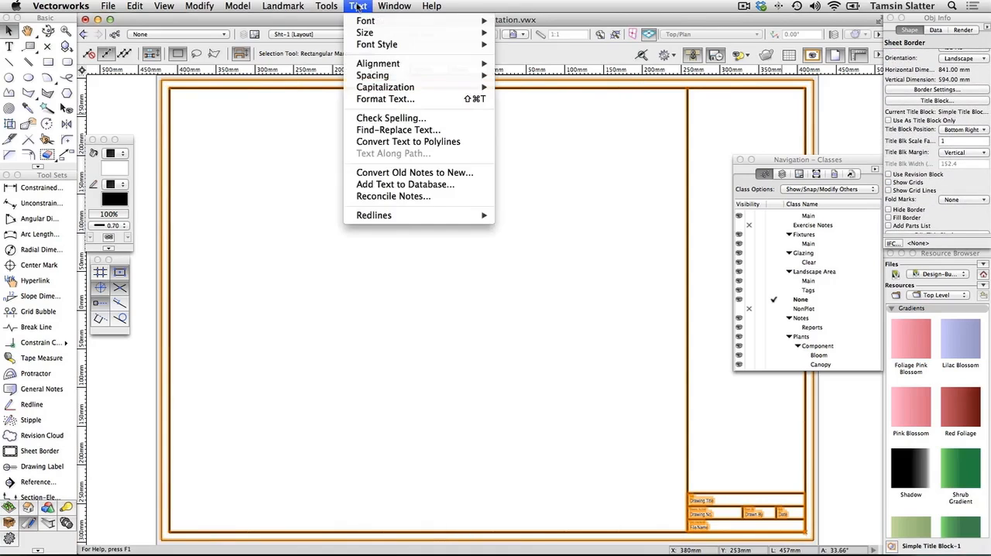
{"action": "left_click", "coordinate": [380, 96]}
{"action": "left_click", "coordinate": [400, 88]}
{"action": "left_click", "coordinate": [400, 88]}
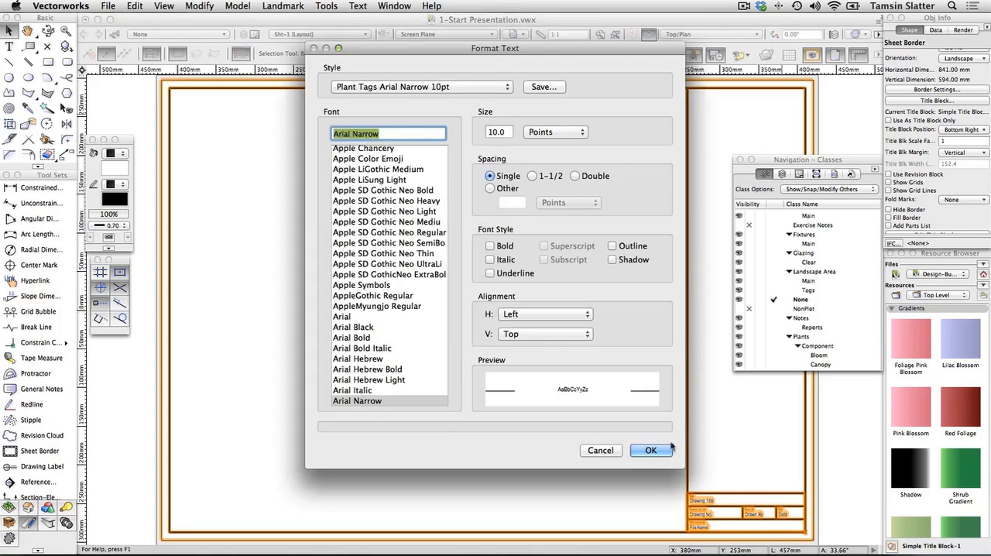
{"action": "left_click", "coordinate": [650, 451]}
Edit the title block, entering "Layout Plan" as the drawing title and "Gsg-001" as the drawing number
{"action": "scroll", "coordinate": [939, 169], "scroll_direction": "down", "scroll_amount": 1}
{"action": "scroll", "coordinate": [939, 169], "scroll_direction": "down", "scroll_amount": 3}
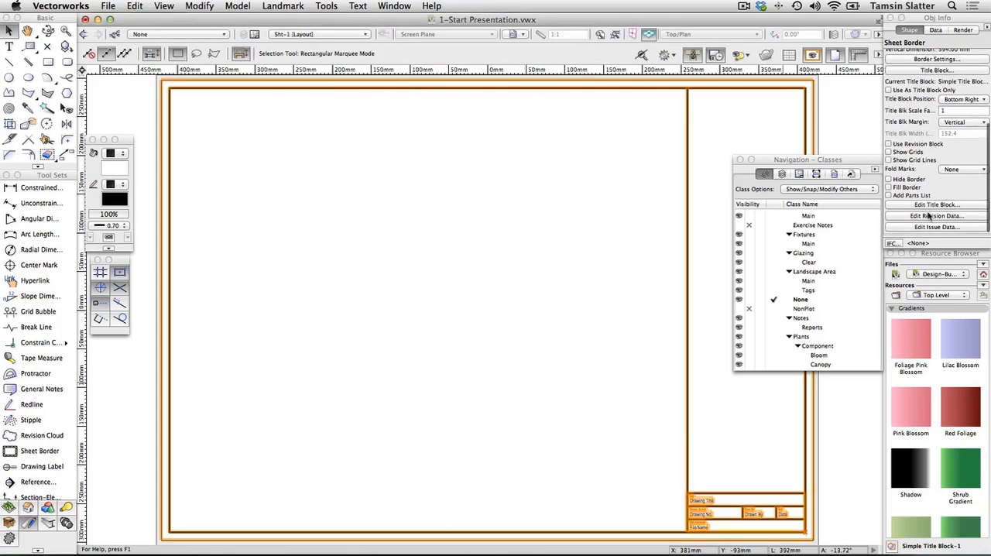
{"action": "left_click", "coordinate": [929, 205]}
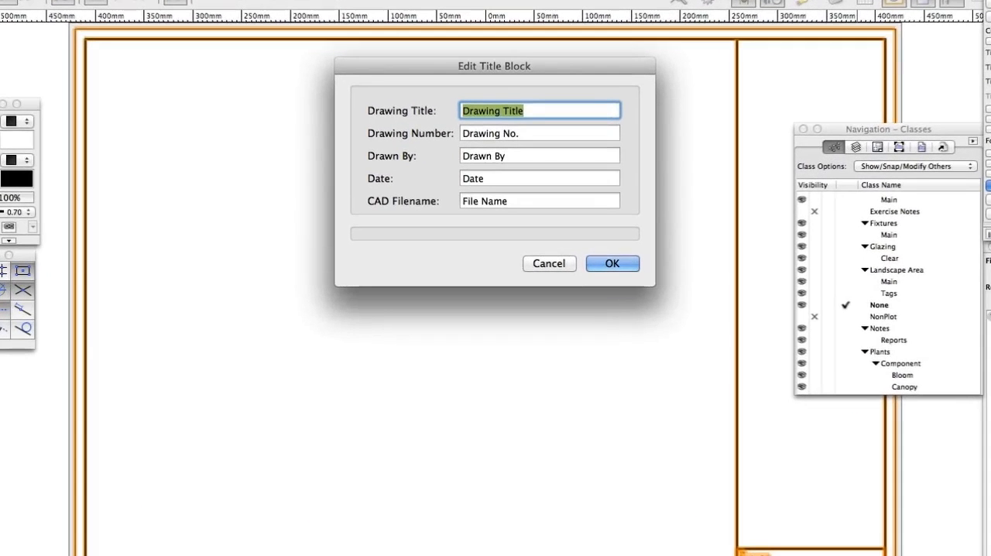
{"action": "type", "text": "L"}
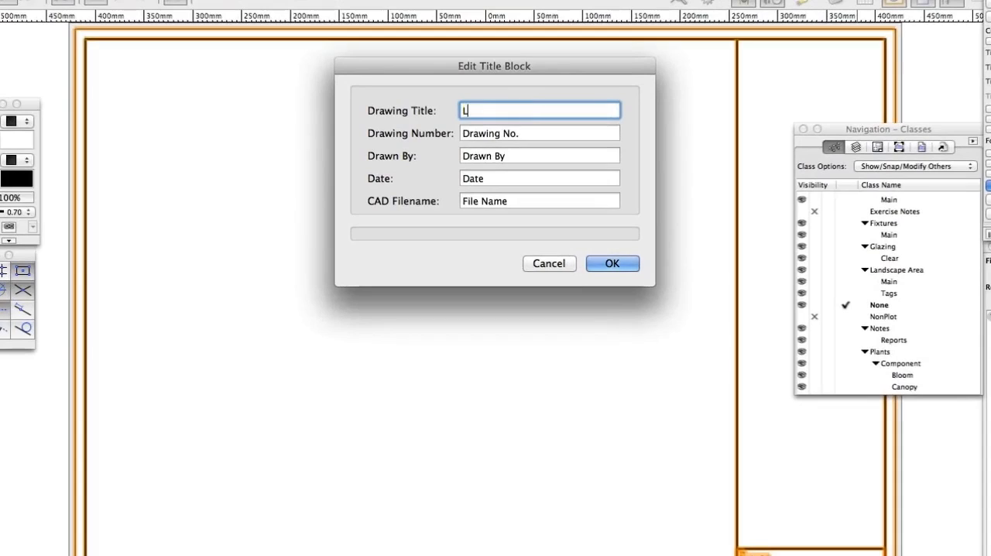
{"action": "type", "text": "ayout Plan"}
{"action": "left_click", "coordinate": [543, 137]}
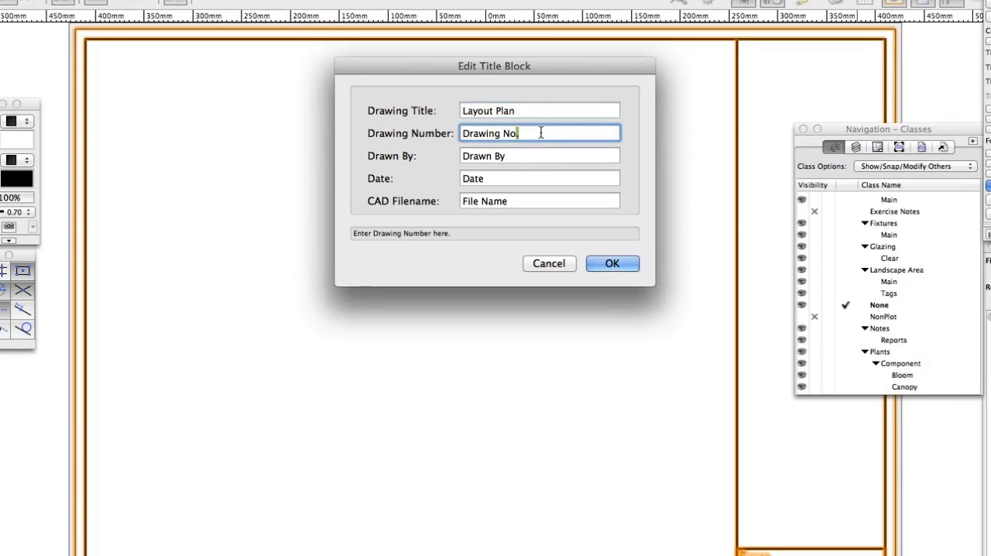
{"action": "triple_click", "coordinate": [541, 133]}
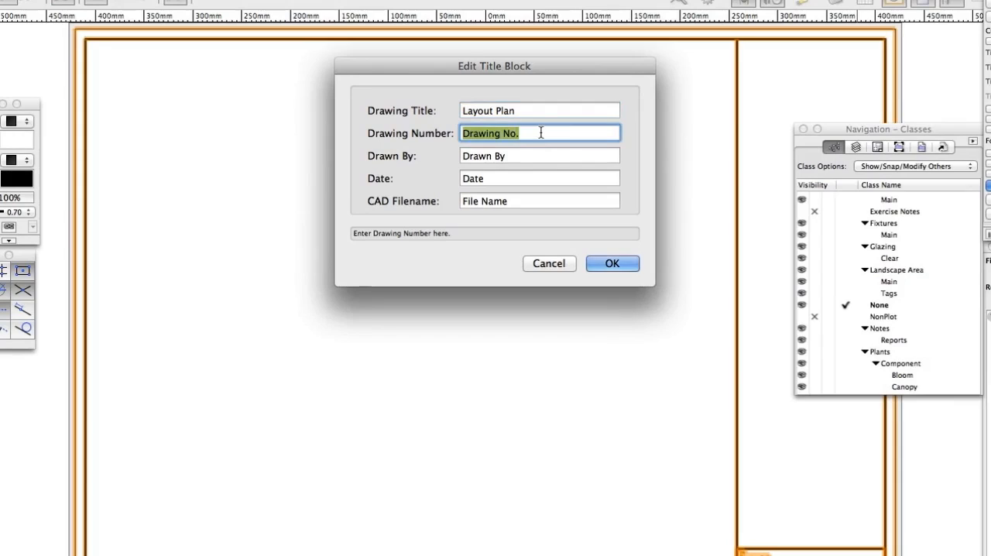
{"action": "type", "text": "C"}
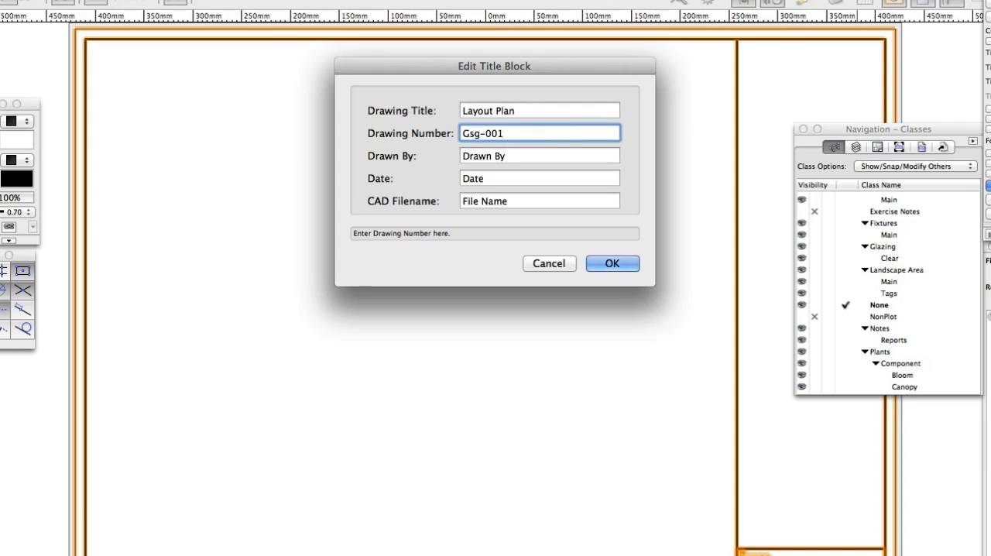
Enter the drafter's full name as Drawn By and "July 2014" as the date in the title block
{"action": "triple_click", "coordinate": [513, 156]}
{"action": "type", "text": "Tamsin Slatter"}
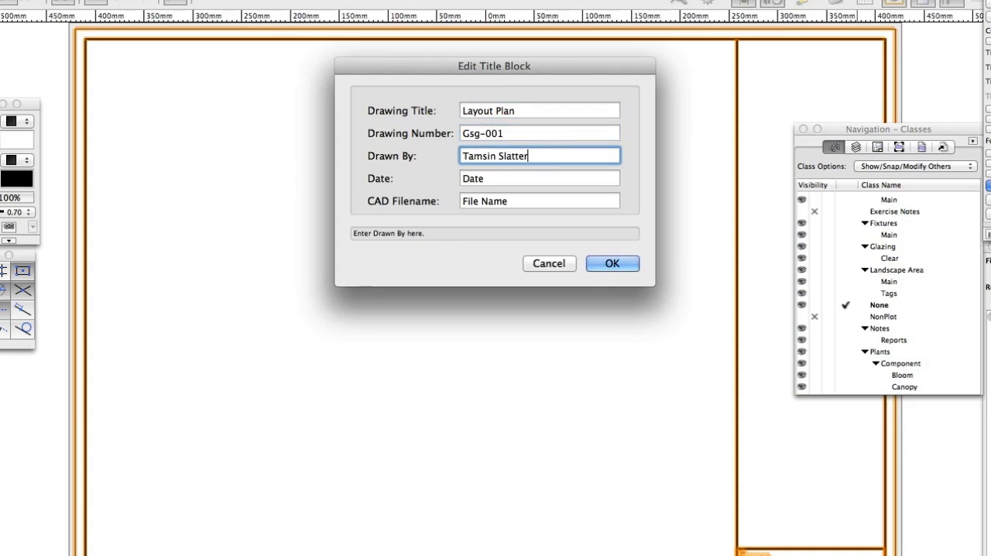
{"action": "double_click", "coordinate": [501, 178]}
{"action": "type", "text": "Ju"}
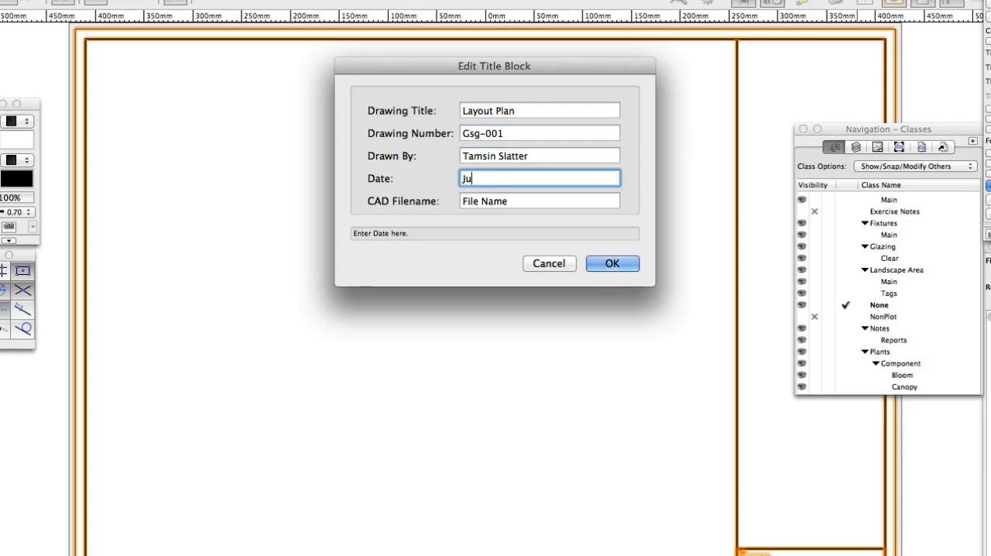
{"action": "type", "text": "ly 2014"}
Set the CAD filename to "Getting Started.vwx" and accept the title block edits
{"action": "triple_click", "coordinate": [512, 198]}
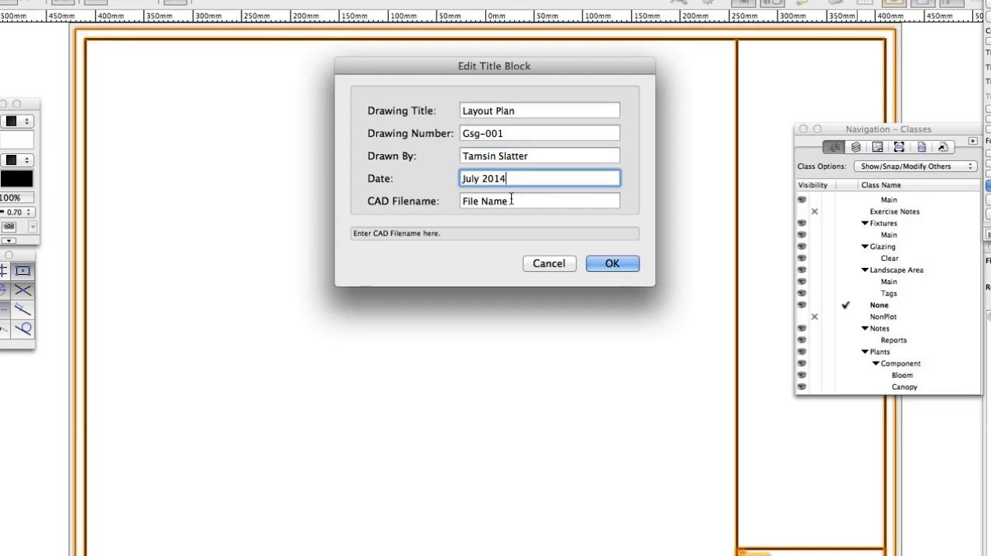
{"action": "type", "text": "Getting"}
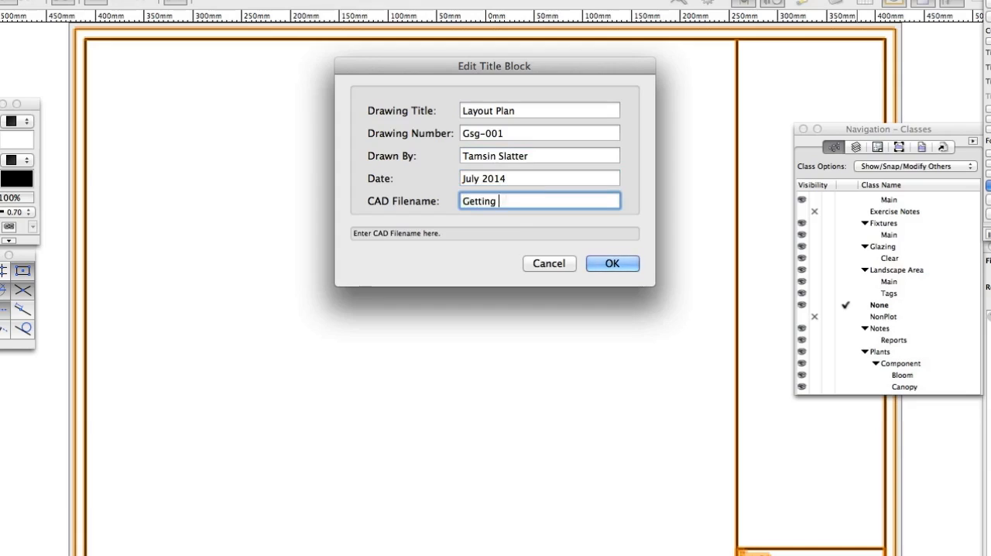
{"action": "type", "text": " D"}
{"action": "key", "text": "BackSpace"}
{"action": "type", "text": "Started.vwx"}
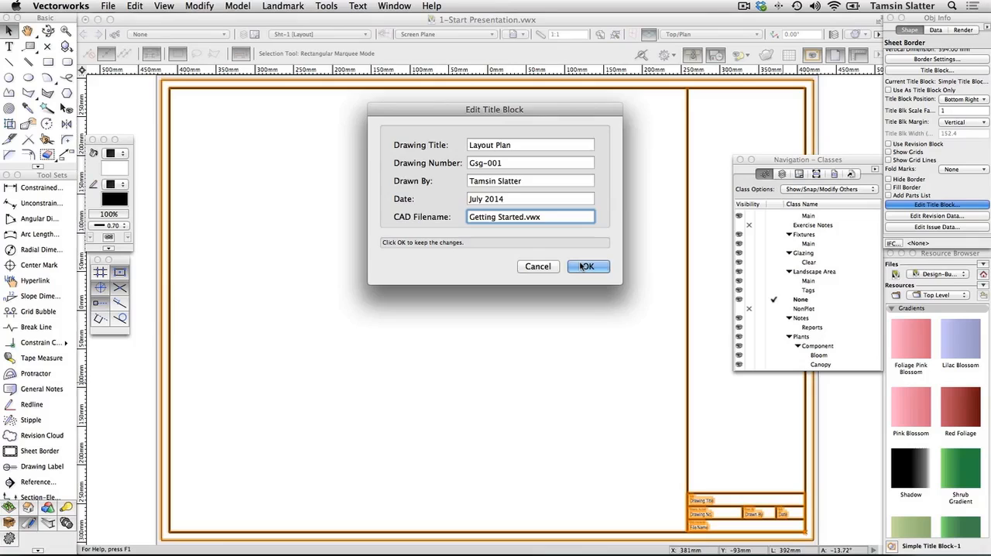
{"action": "left_click", "coordinate": [612, 263]}
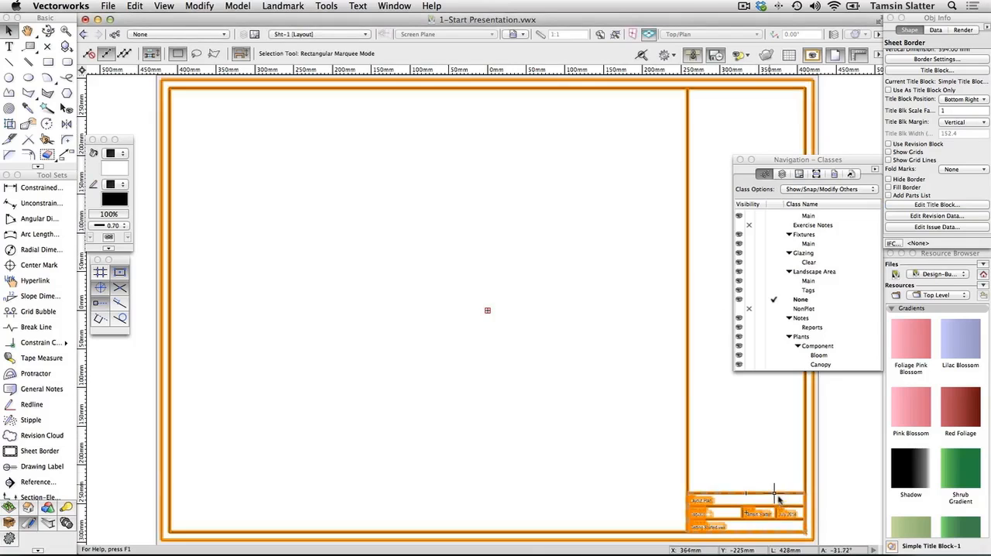
{"action": "scroll", "coordinate": [783, 527], "scroll_direction": "up", "scroll_amount": 4}
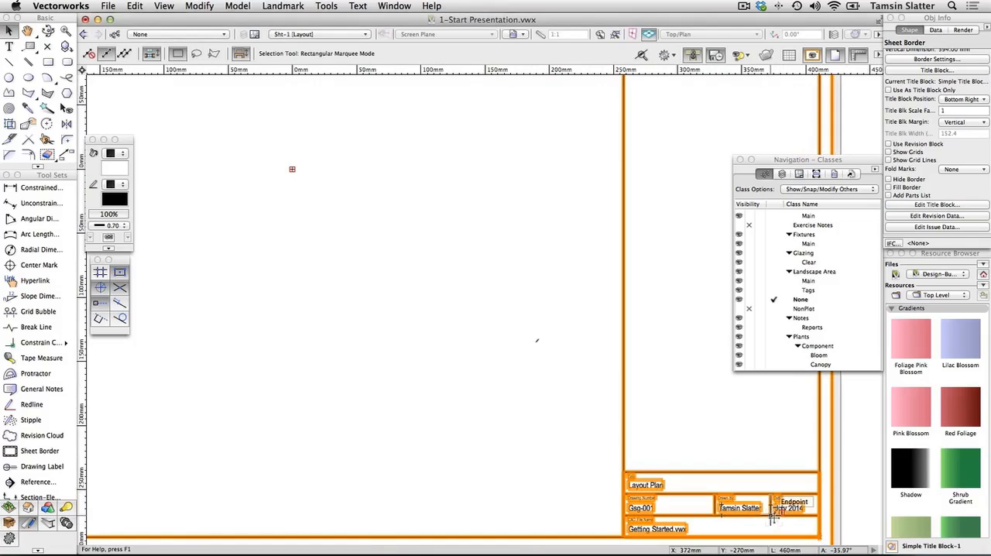
Copy the sheet border from the Layout sheet and paste it in place on the Hard Landscaping sheet layer, Sht-2
{"action": "left_click", "coordinate": [133, 6]}
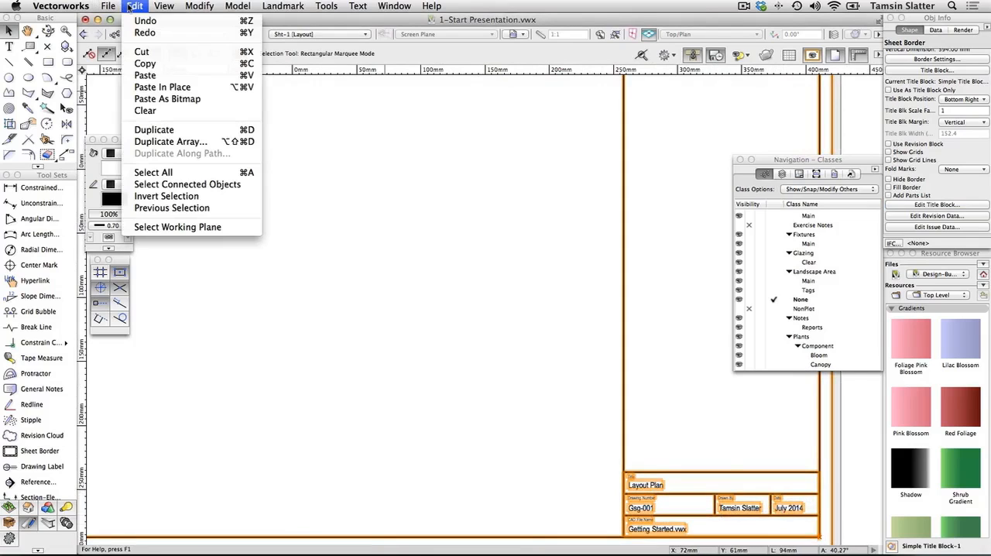
{"action": "left_click", "coordinate": [144, 64]}
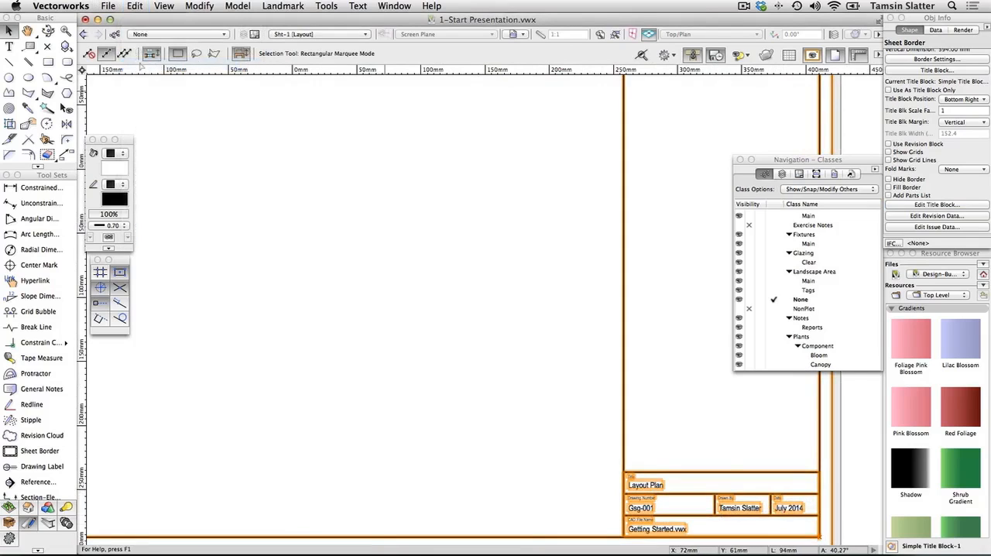
{"action": "left_click", "coordinate": [799, 175]}
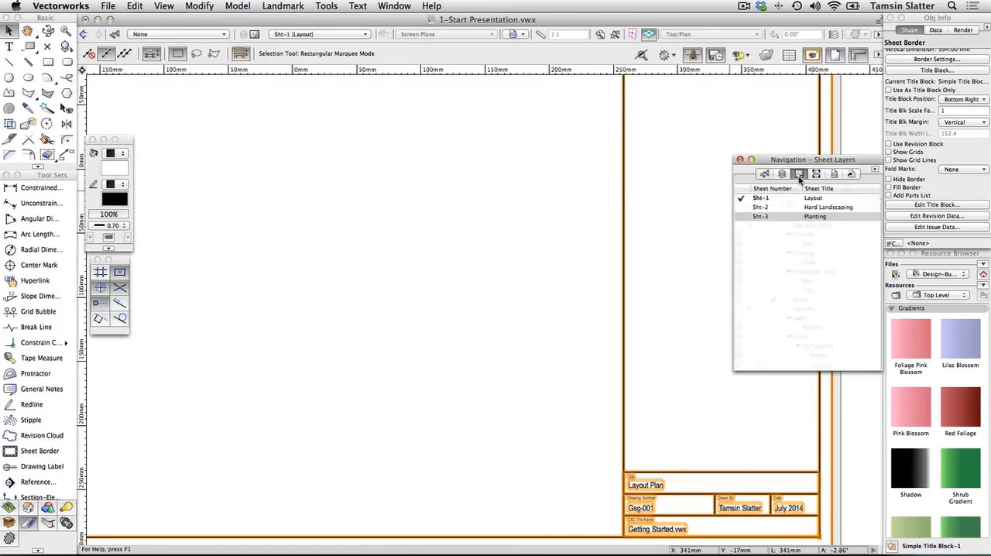
{"action": "left_click", "coordinate": [742, 207]}
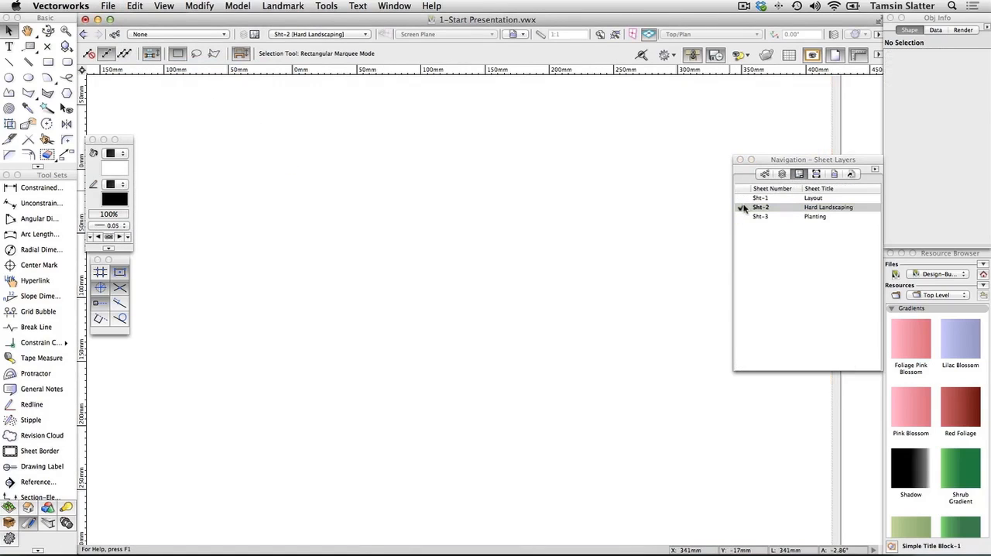
{"action": "left_click", "coordinate": [599, 35]}
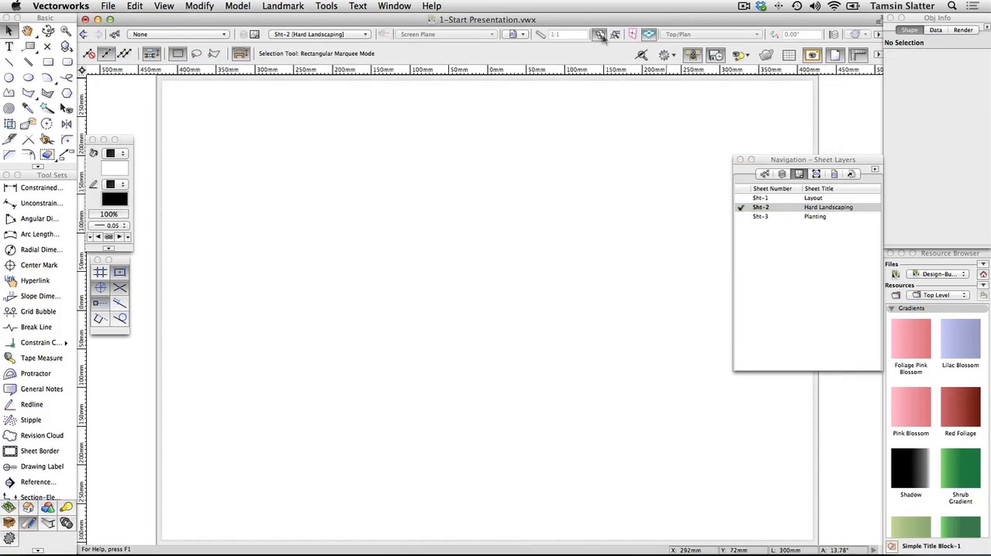
{"action": "left_click", "coordinate": [135, 5]}
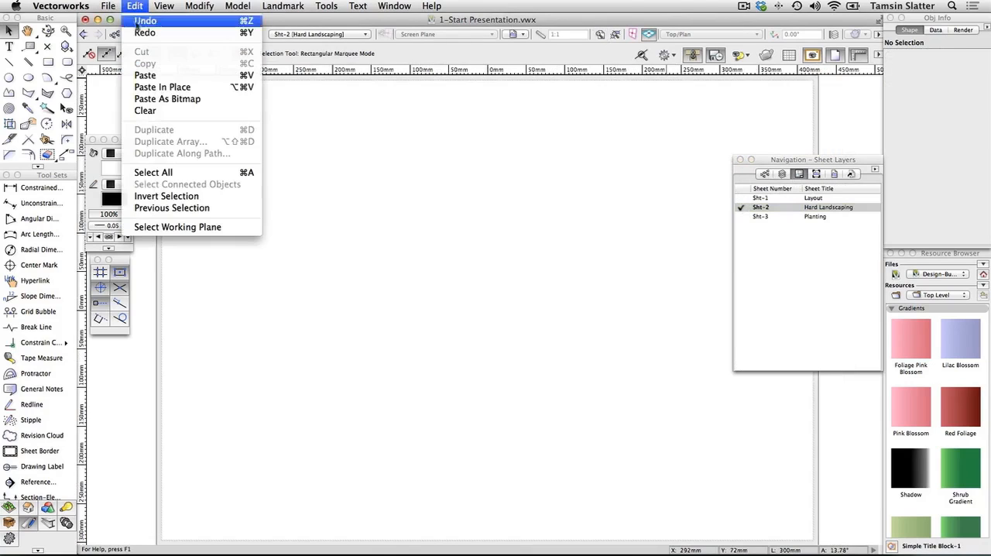
{"action": "left_click", "coordinate": [151, 88]}
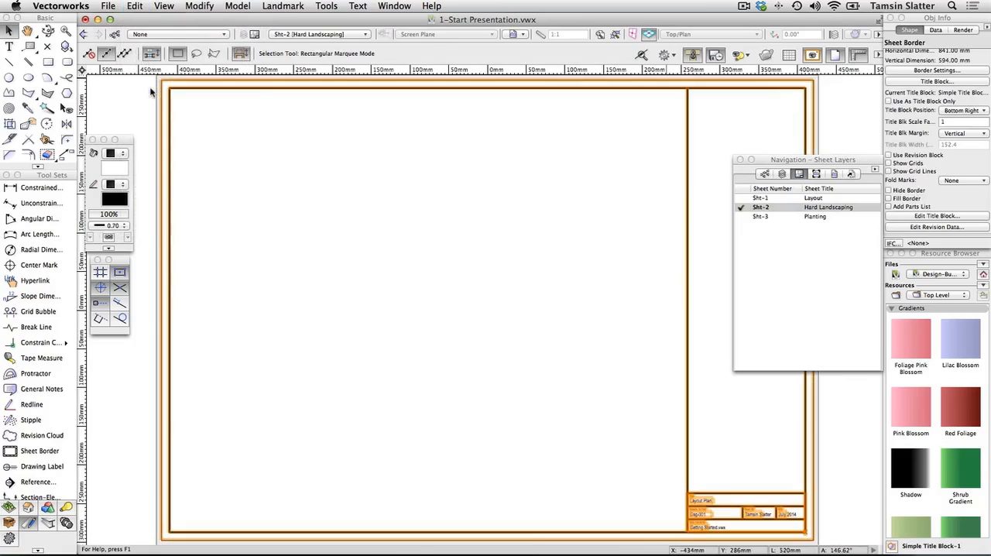
Edit the pasted border's title block, setting the drawing title to "Hard Landscaping Plan" and the drawing number to "Gsg-002"
{"action": "left_click", "coordinate": [924, 217]}
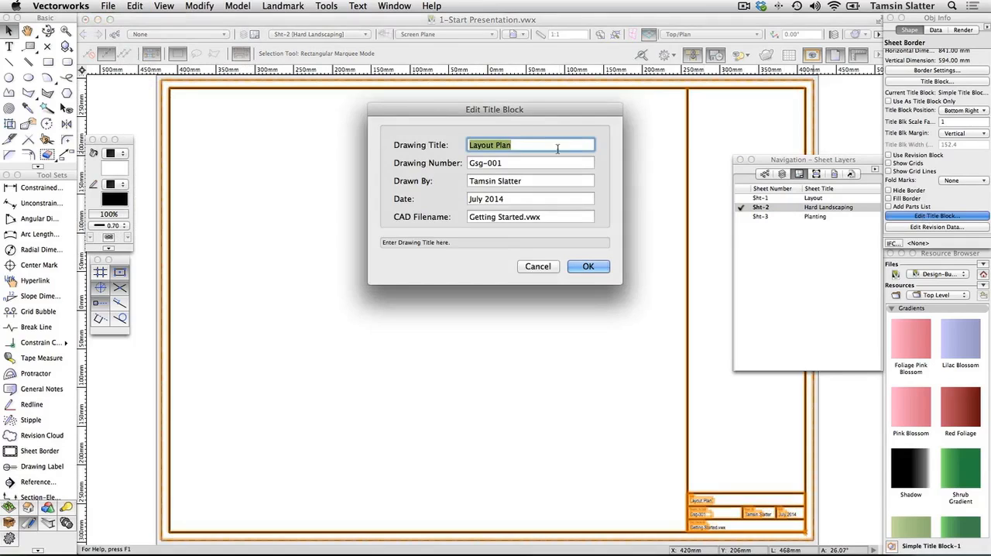
{"action": "double_click", "coordinate": [482, 146]}
{"action": "type", "text": "Hard Landscaping"}
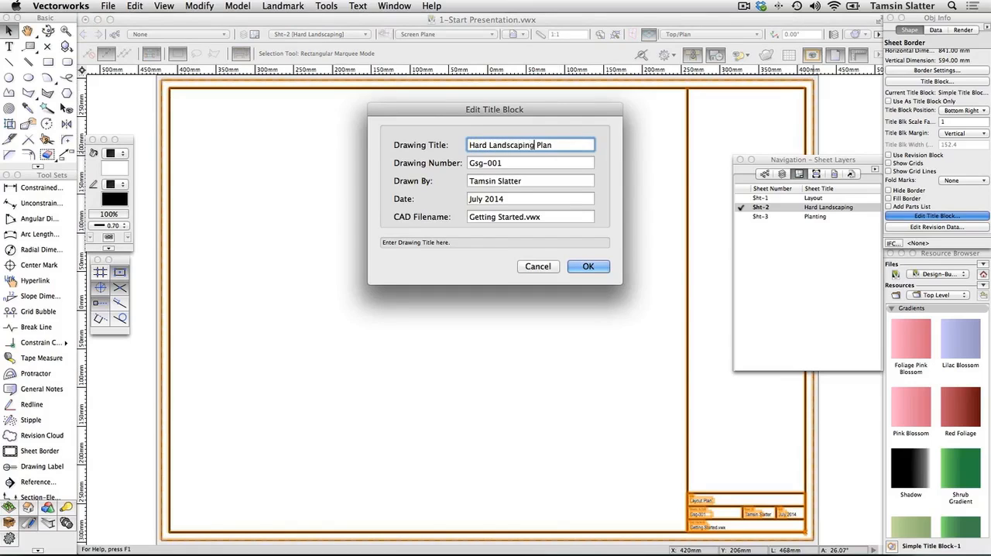
{"action": "left_click", "coordinate": [508, 162]}
{"action": "key", "text": "BackSpace"}
{"action": "type", "text": "2"}
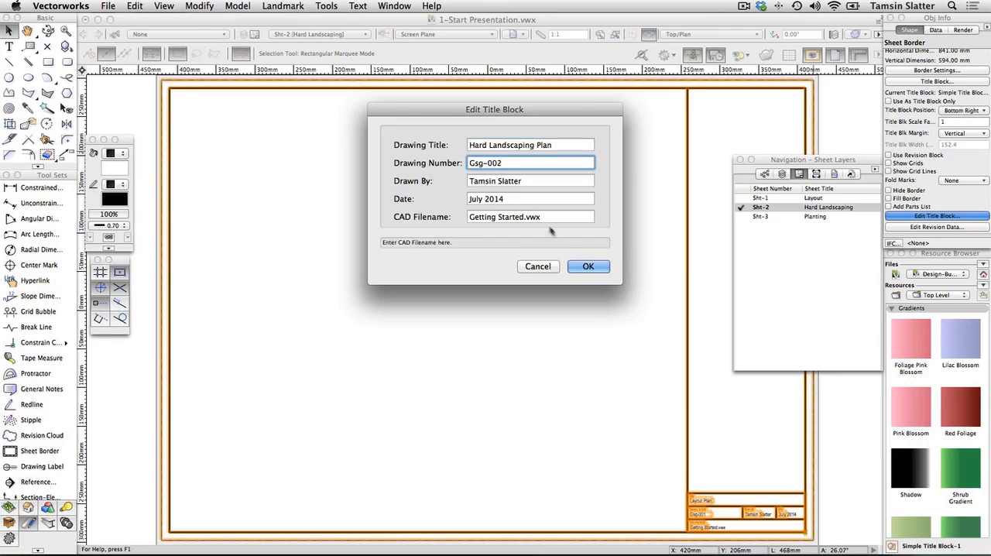
{"action": "left_click", "coordinate": [588, 267]}
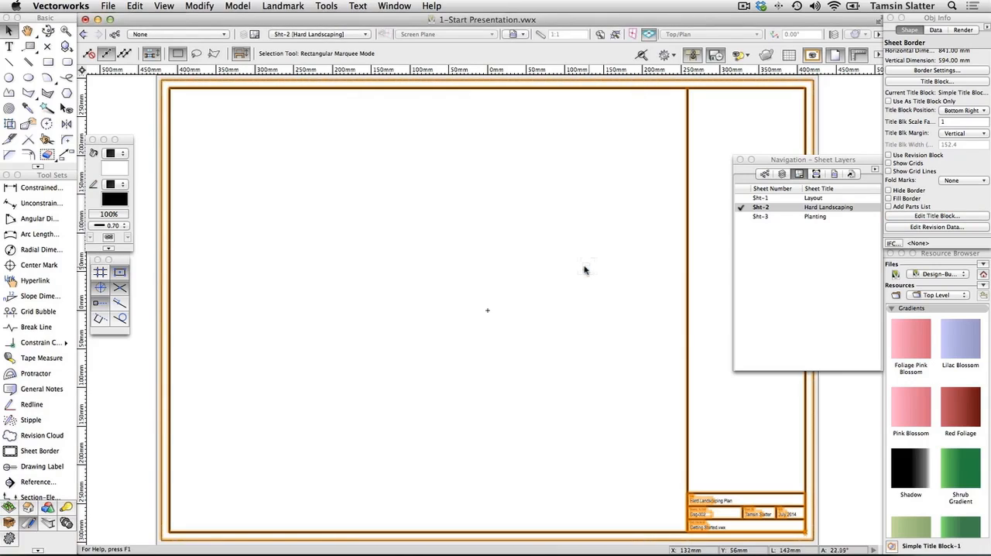
Activate the Planting sheet layer, Sht-3, and paste the copied sheet border in place
{"action": "left_click", "coordinate": [741, 217]}
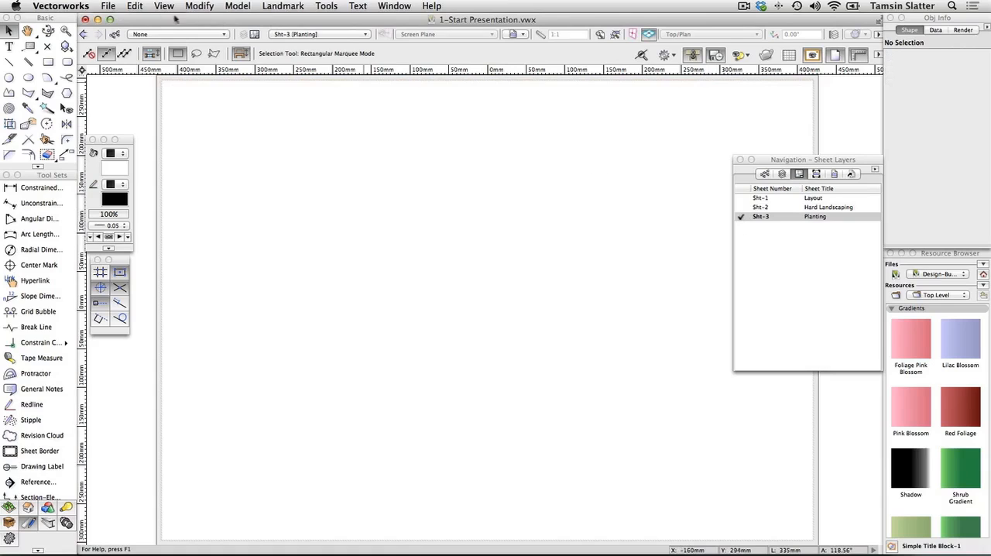
{"action": "left_click", "coordinate": [137, 5]}
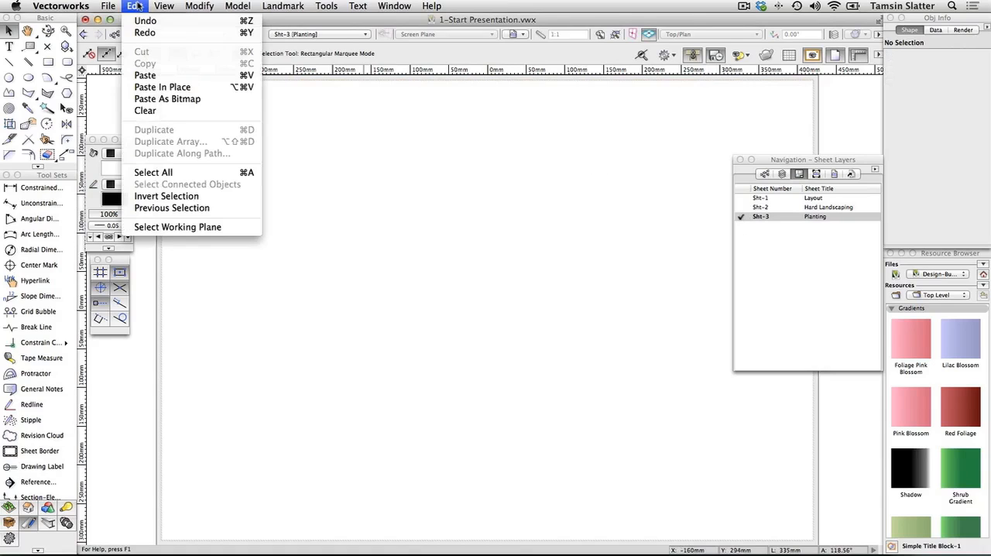
{"action": "left_click", "coordinate": [164, 87]}
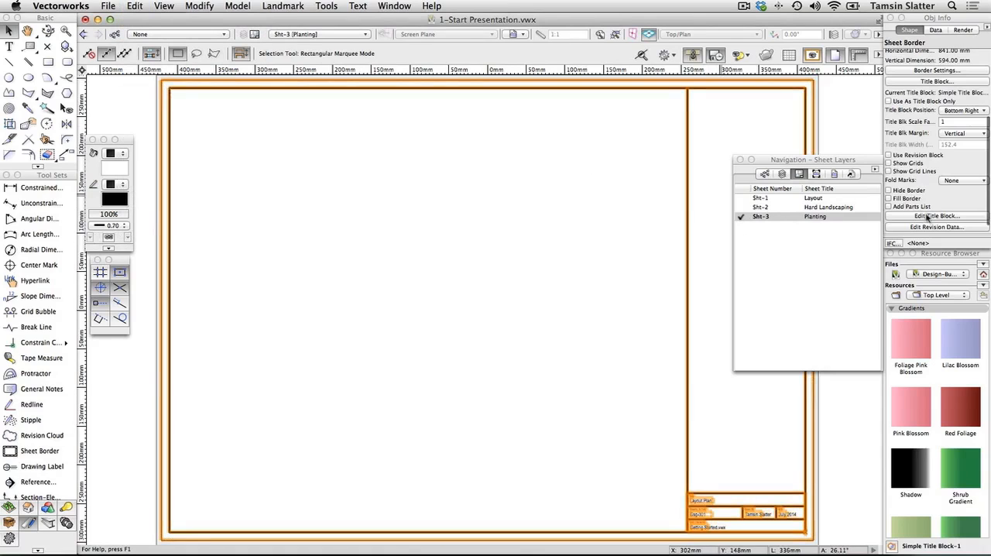
Edit the Planting sheet's title block, setting the drawing title to "Planting Plan" and the drawing number to "Gsg-003"
{"action": "left_click", "coordinate": [929, 217]}
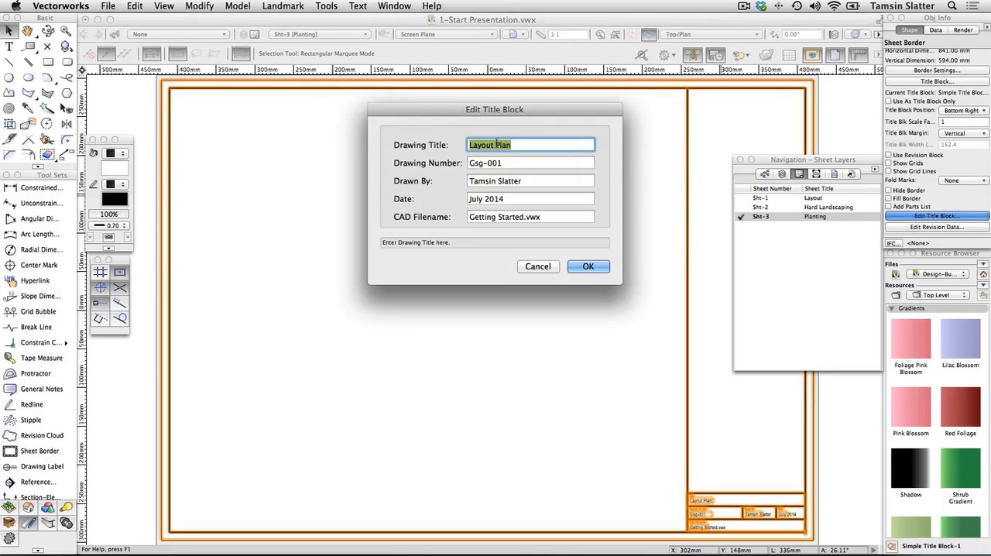
{"action": "double_click", "coordinate": [486, 144]}
{"action": "type", "text": "Planting"}
{"action": "left_click", "coordinate": [505, 161]}
{"action": "key", "text": "BackSpace"}
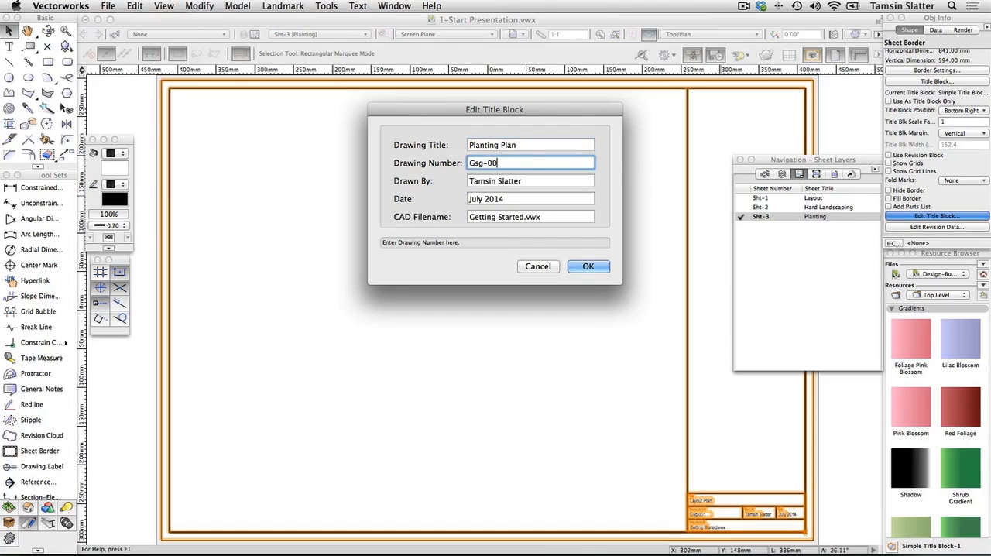
{"action": "type", "text": "3"}
{"action": "left_click", "coordinate": [586, 268]}
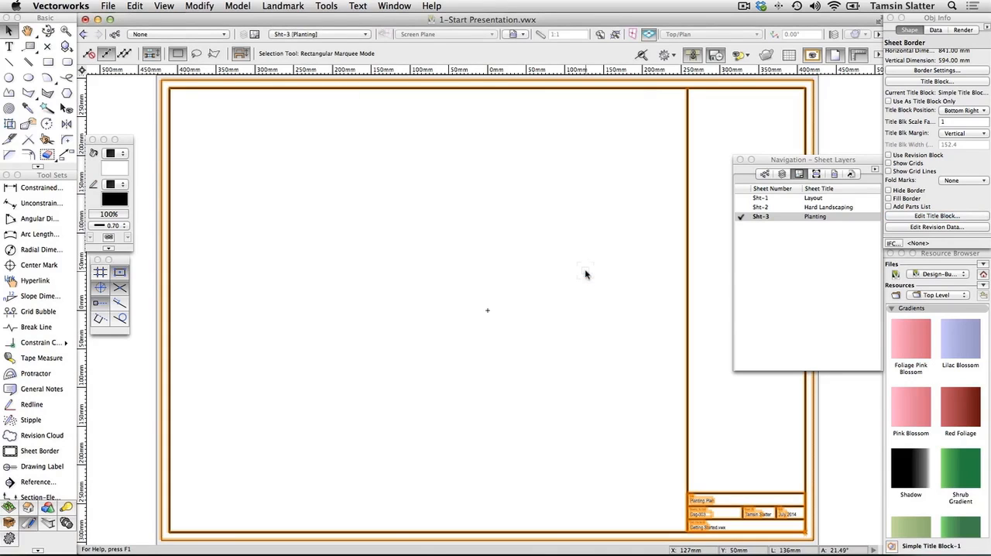